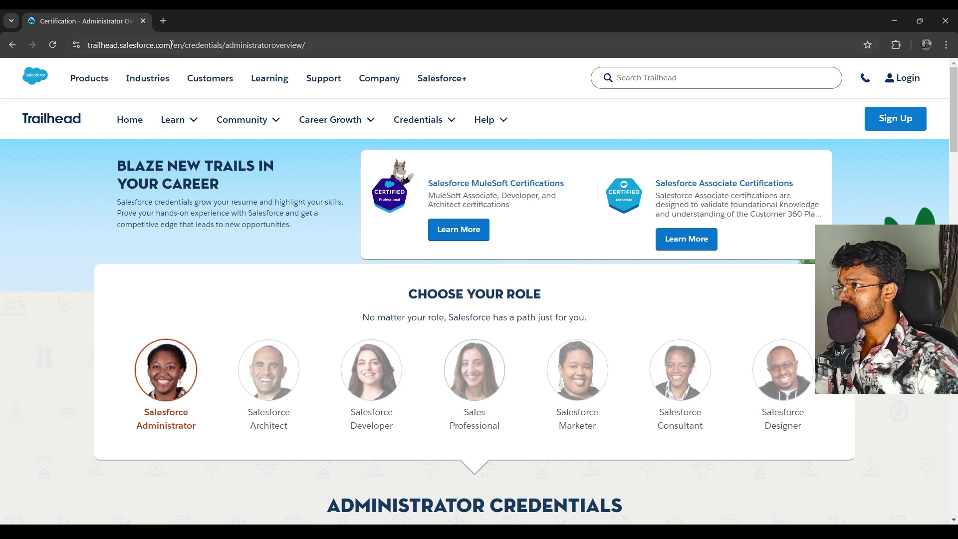
# Search Google for 'webassessor salesforce' and open the Webassessor exam scheduling login page
pyautogui.click(168, 22)
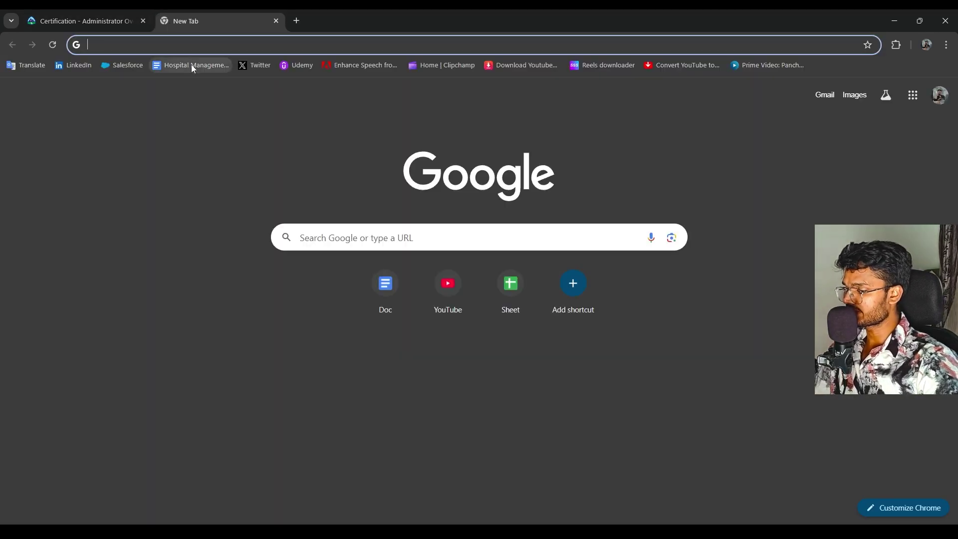
pyautogui.write('webassessor salesforce')
pyautogui.press('Return')
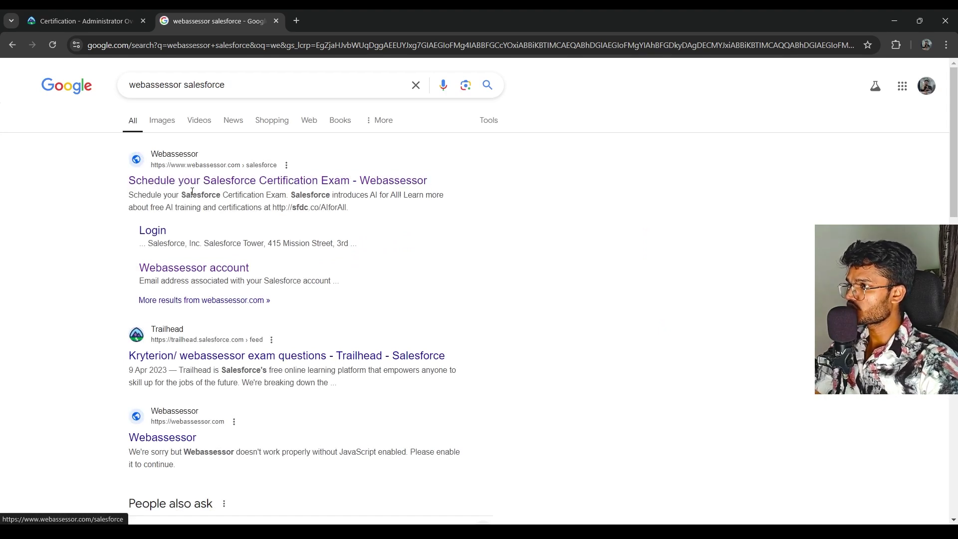
pyautogui.click(182, 184)
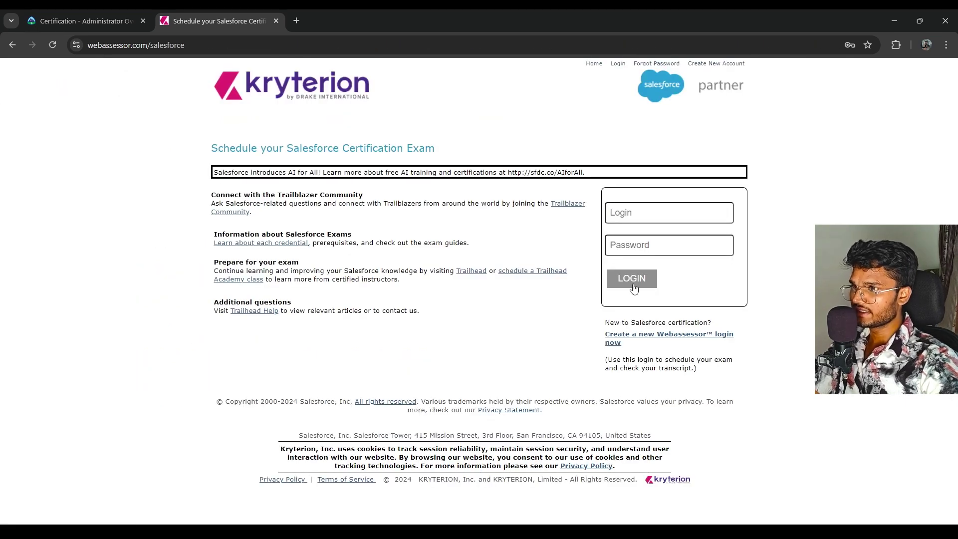
# Open 'Create a new Webassessor login now' in a new tab beside the login page
pyautogui.click(649, 220)
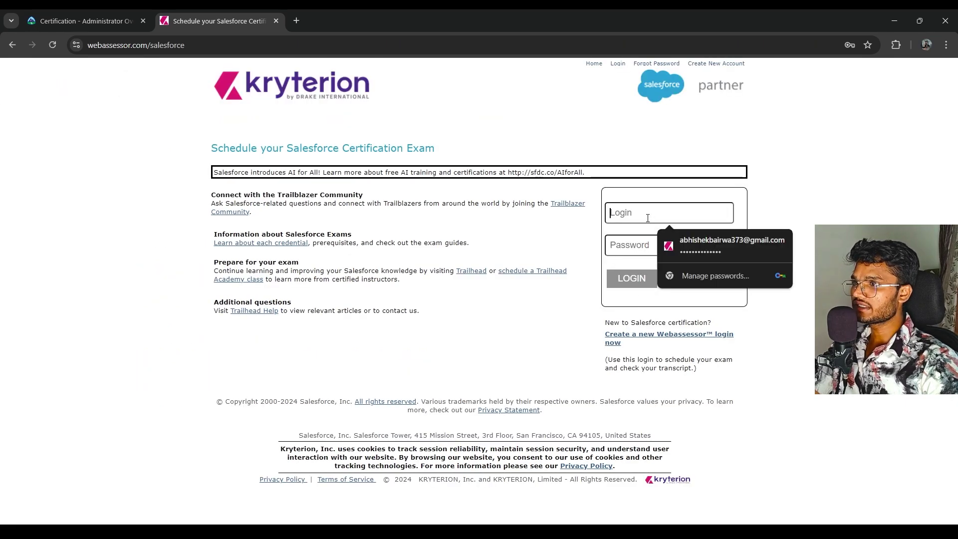
pyautogui.click(633, 246)
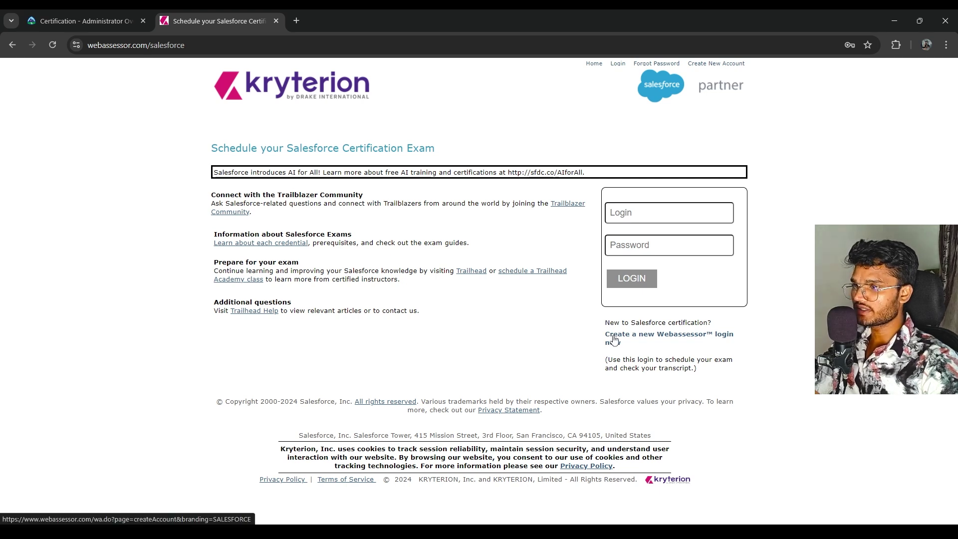
pyautogui.rightClick(614, 337)
pyautogui.click(656, 348)
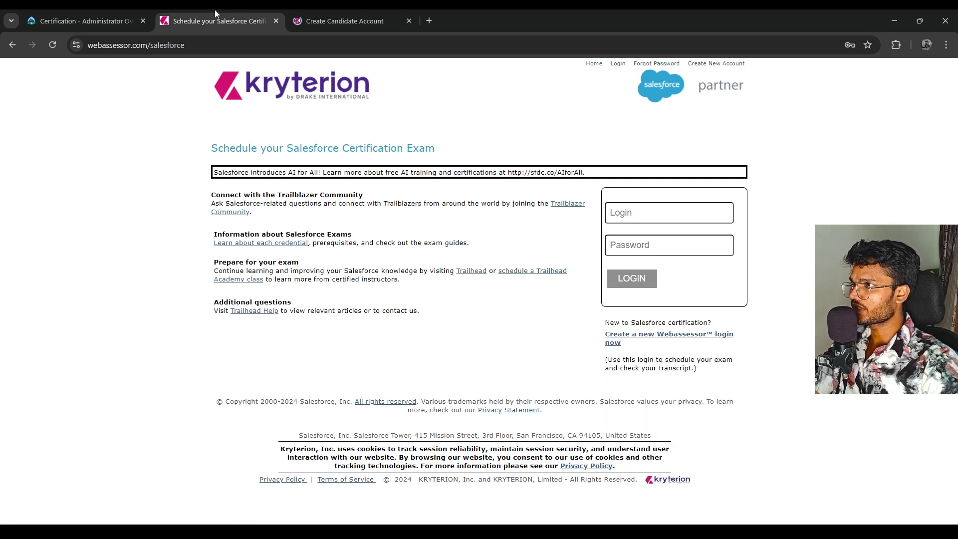
pyautogui.click(337, 20)
pyautogui.click(252, 20)
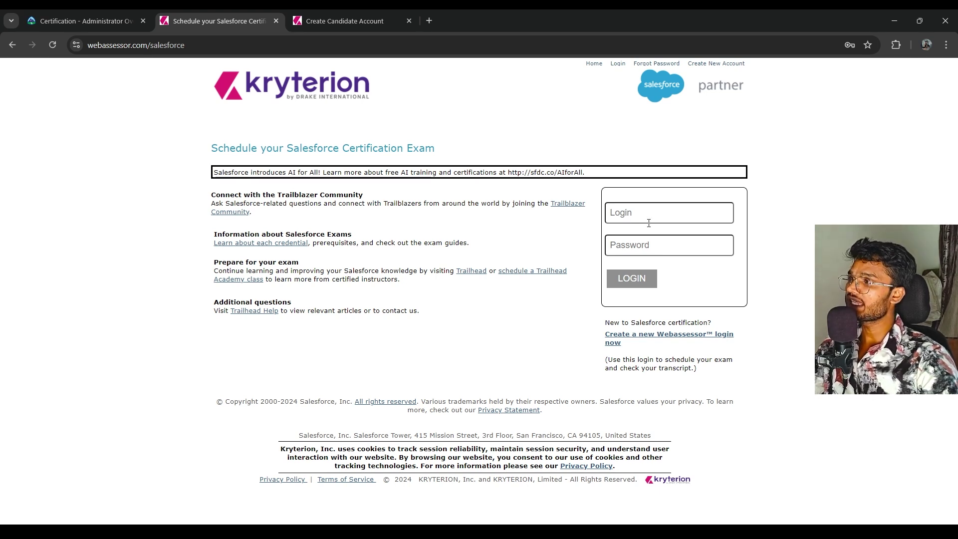
pyautogui.click(335, 16)
pyautogui.click(256, 24)
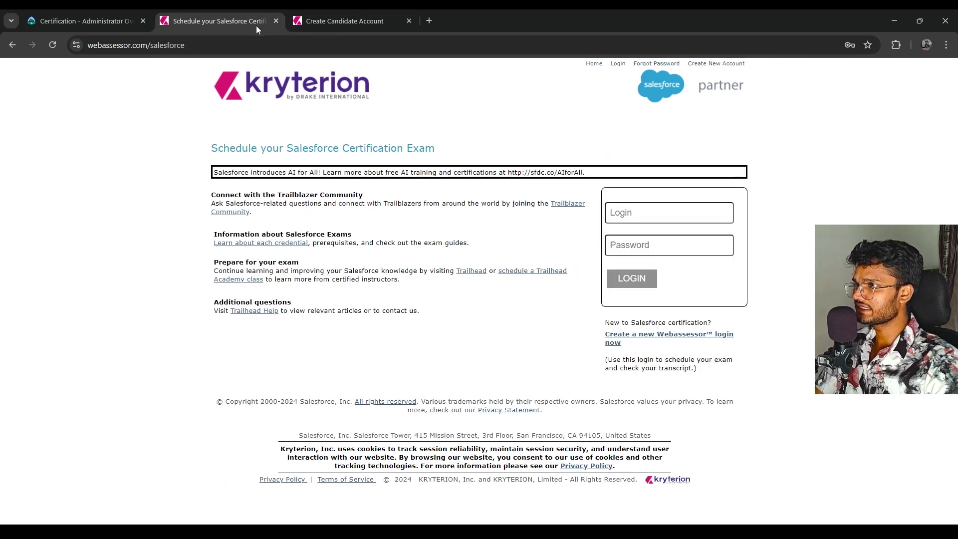
# Fill the Webassessor Login with a saved e-mail address and enter the account password
pyautogui.click(333, 14)
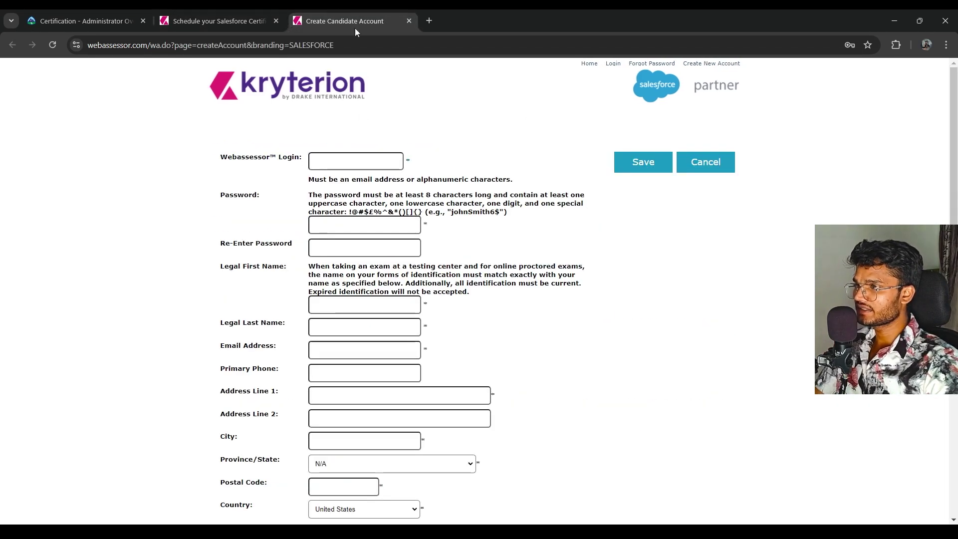
pyautogui.click(251, 21)
pyautogui.click(363, 19)
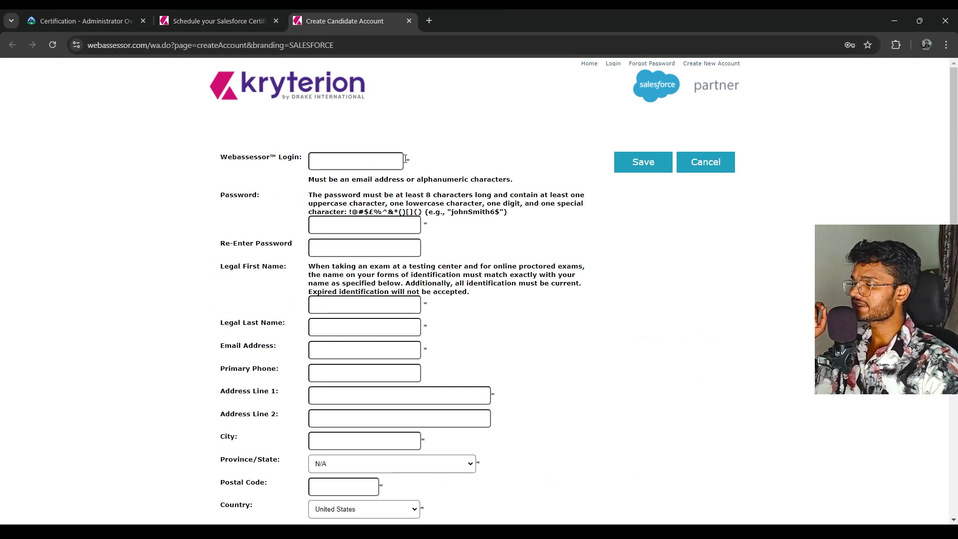
pyautogui.click(326, 160)
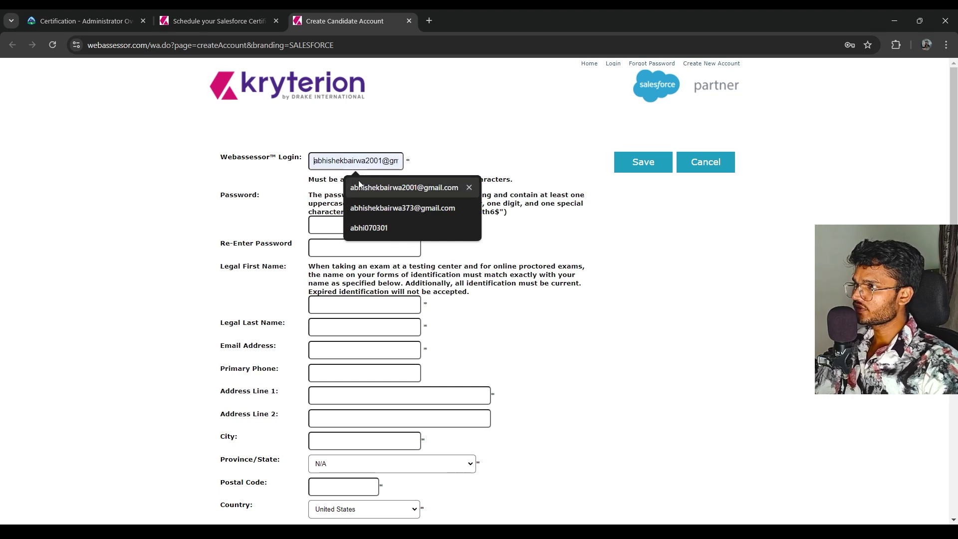
pyautogui.click(438, 152)
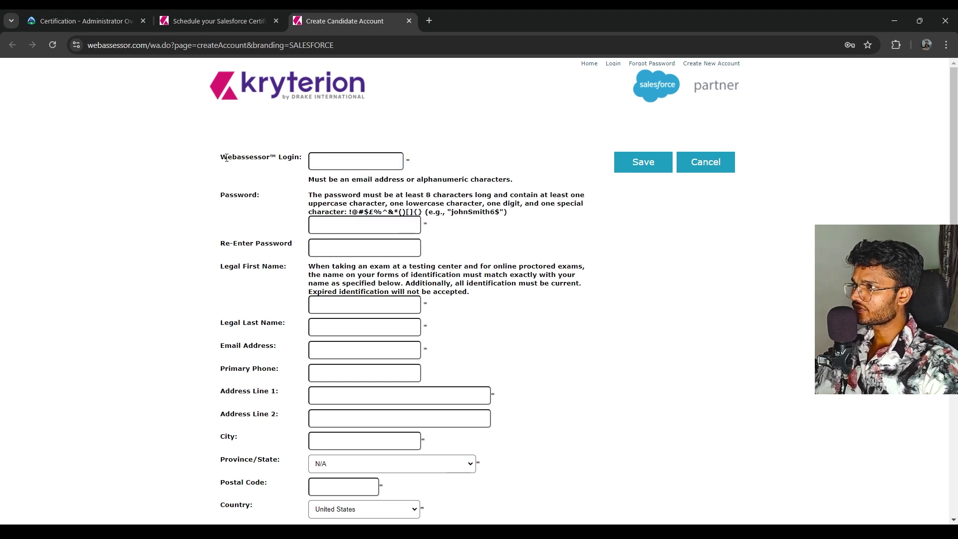
pyautogui.moveTo(223, 157); pyautogui.dragTo(310, 156)
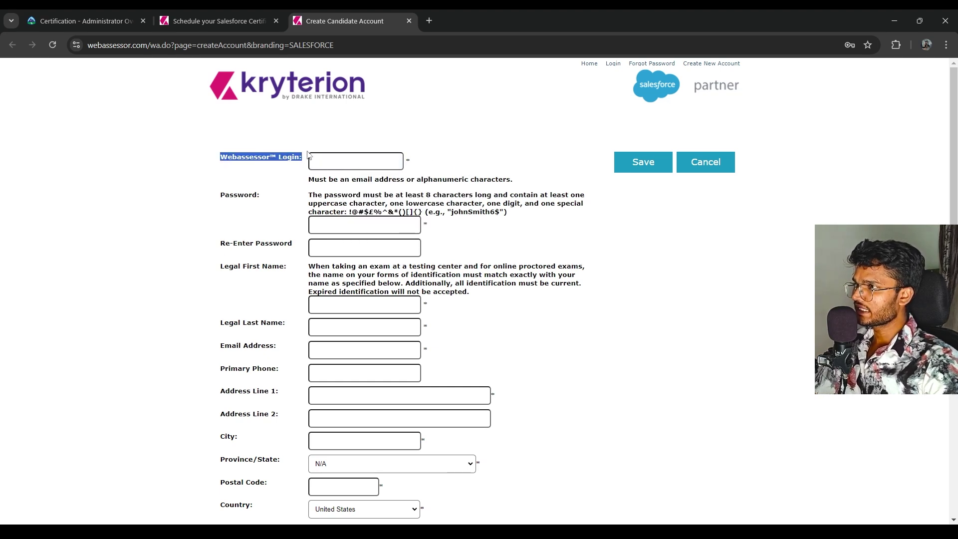
pyautogui.click(356, 163)
pyautogui.click(403, 192)
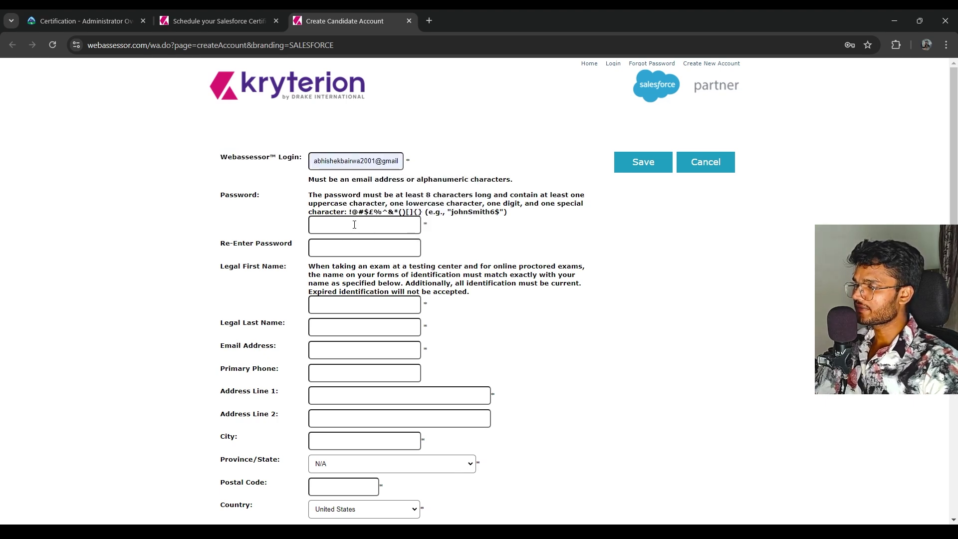
pyautogui.click(408, 224)
pyautogui.click(406, 226)
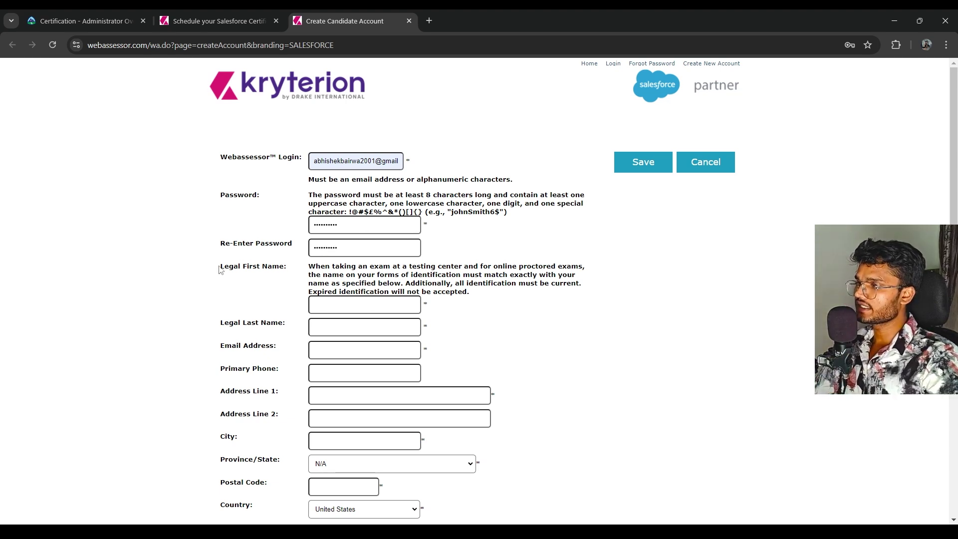
# Autofill the legal name, phone and postal address, and fill Email Address from saved e-mails
pyautogui.moveTo(220, 266); pyautogui.dragTo(282, 267)
pyautogui.click(379, 305)
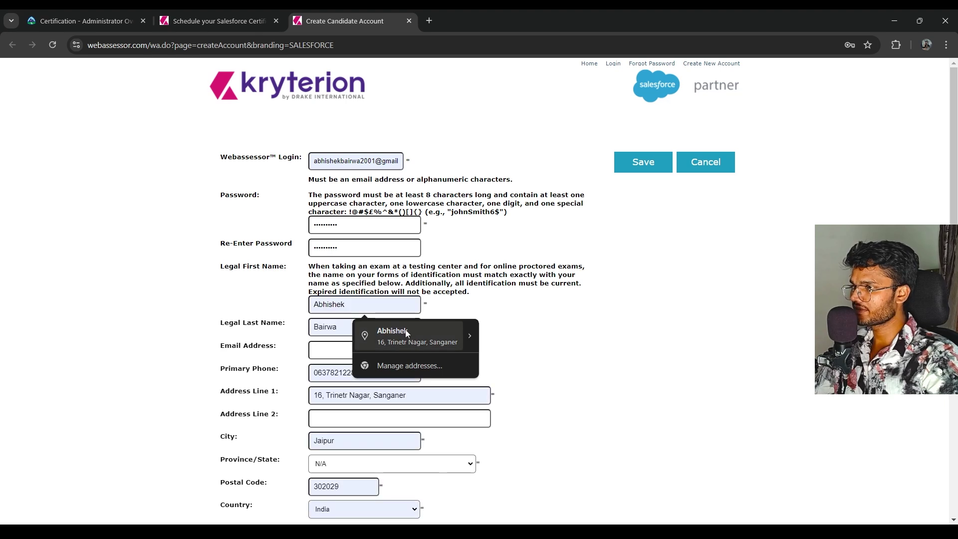
pyautogui.click(392, 336)
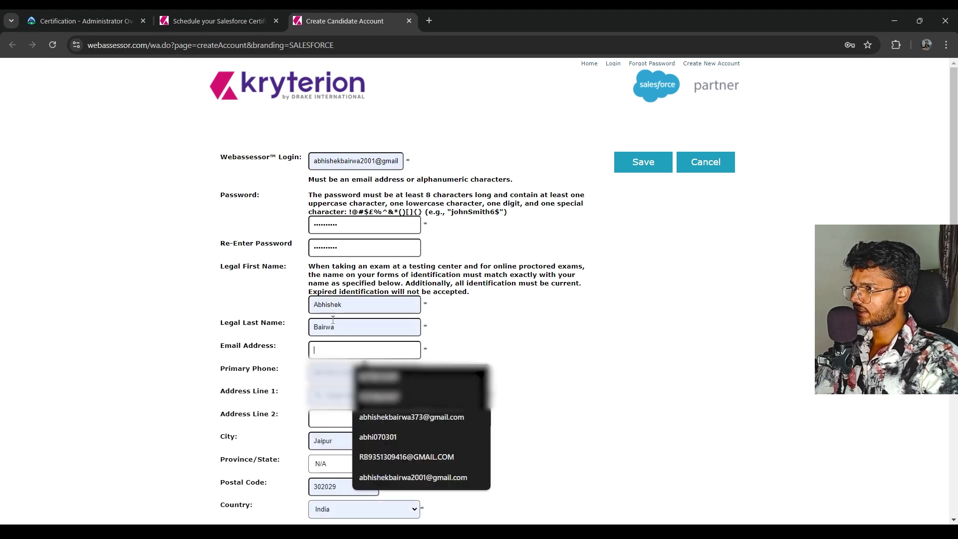
pyautogui.moveTo(341, 306); pyautogui.dragTo(317, 333)
pyautogui.click(317, 334)
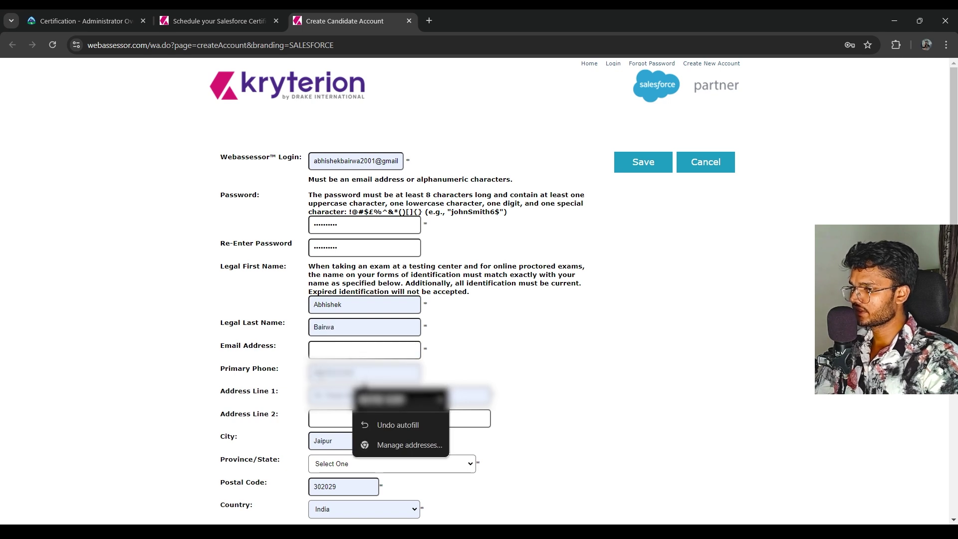
pyautogui.press('Escape')
pyautogui.press('Down')
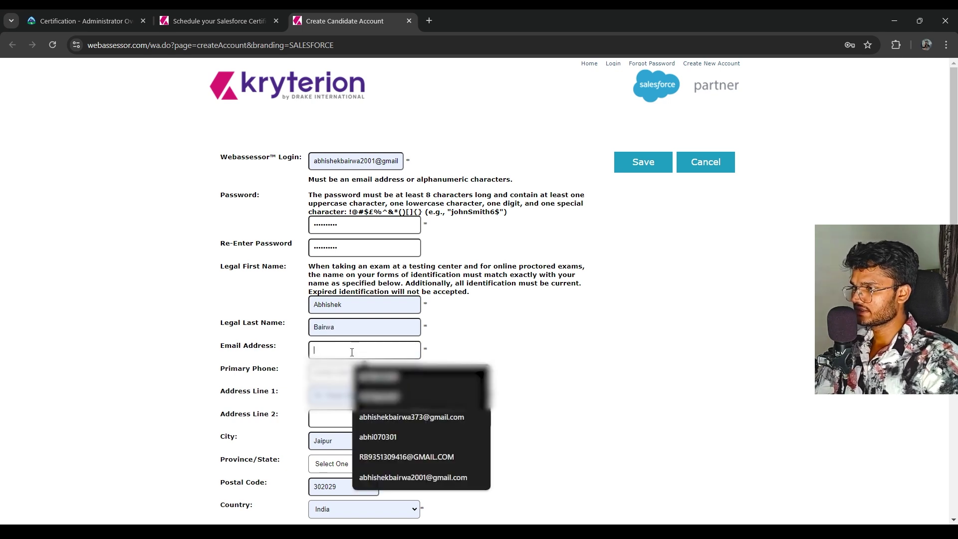
pyautogui.press('Escape')
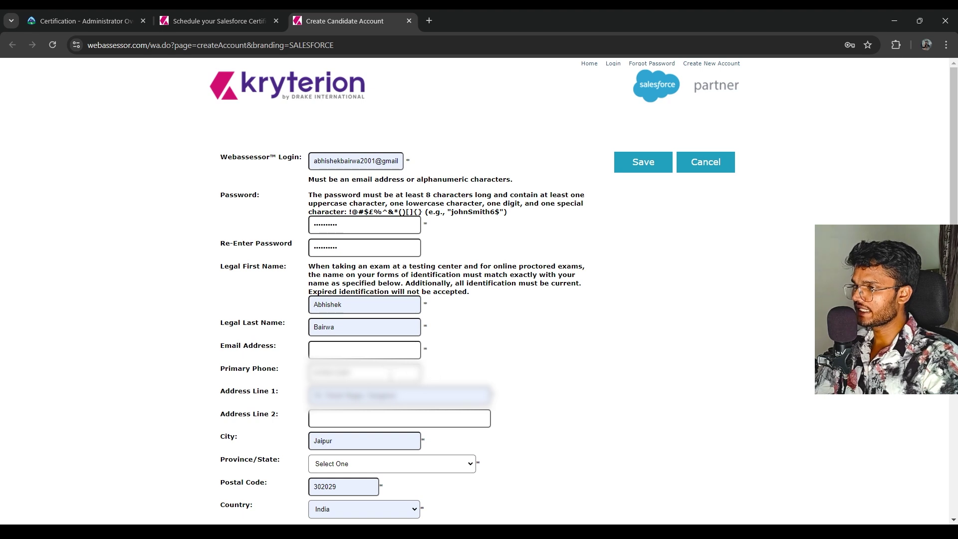
pyautogui.click(373, 356)
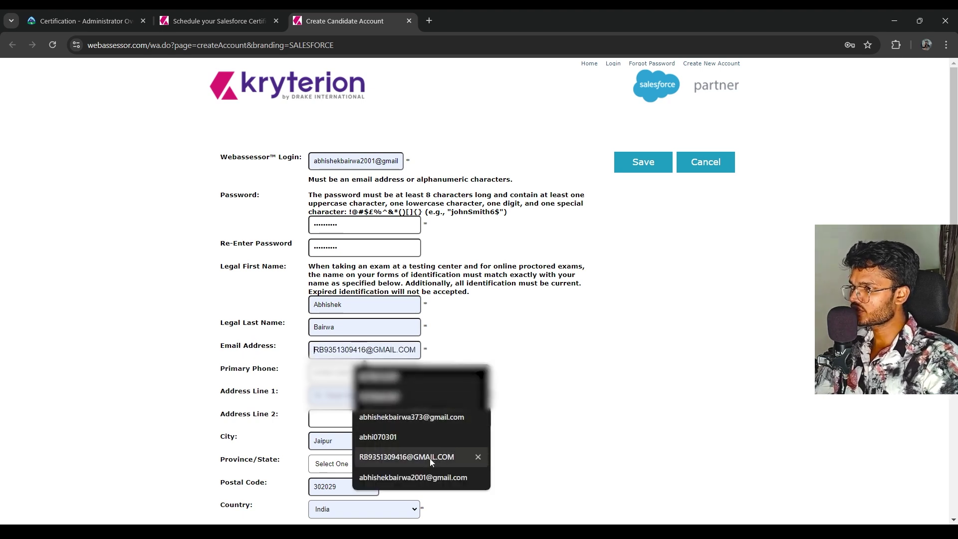
pyautogui.click(429, 478)
pyautogui.click(330, 350)
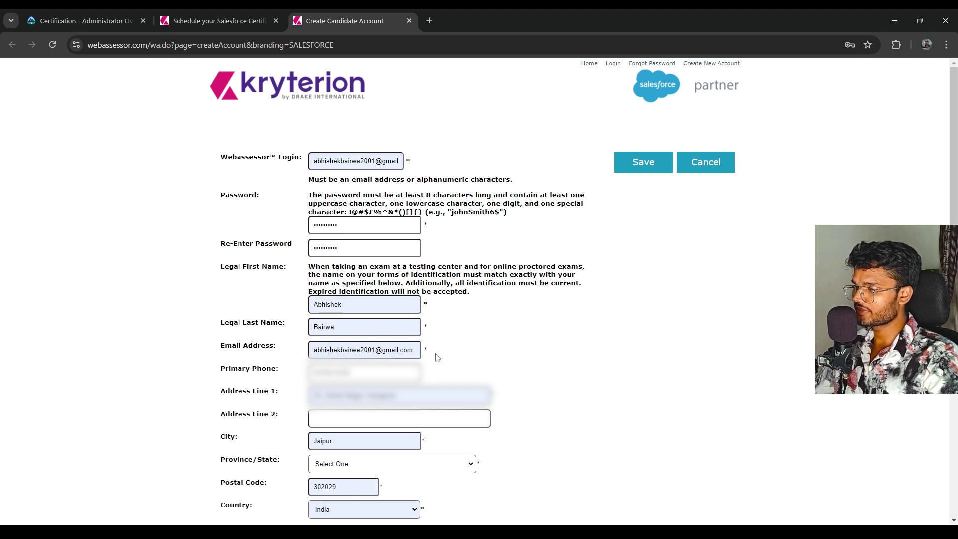
# Set Province/State to Rajasthan on the candidate account form
pyautogui.scroll(-3, 485, 357)
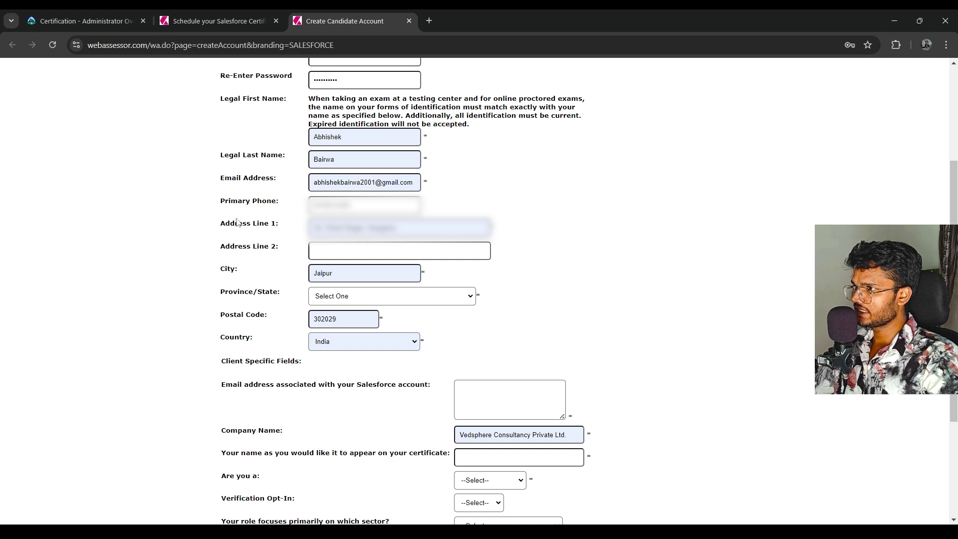
pyautogui.moveTo(232, 223); pyautogui.dragTo(289, 223)
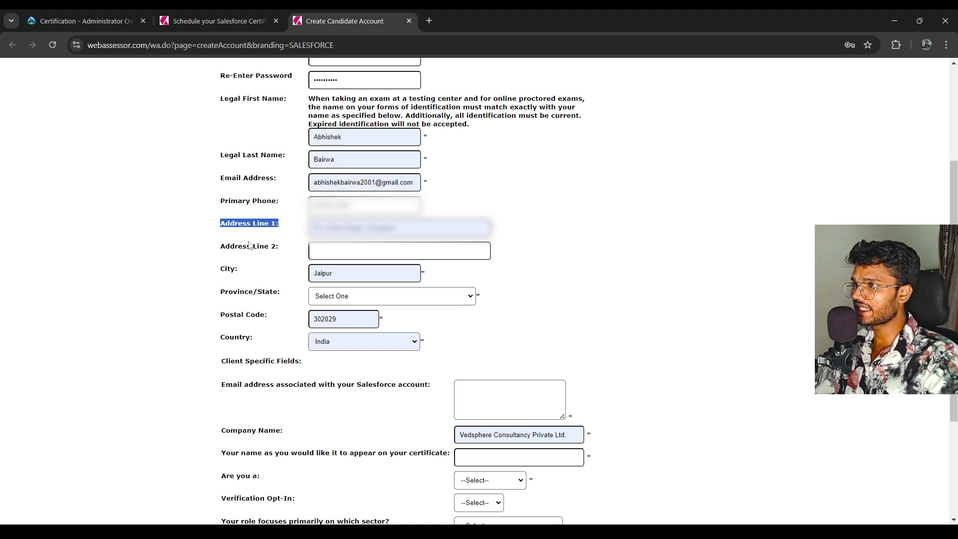
pyautogui.click(300, 258)
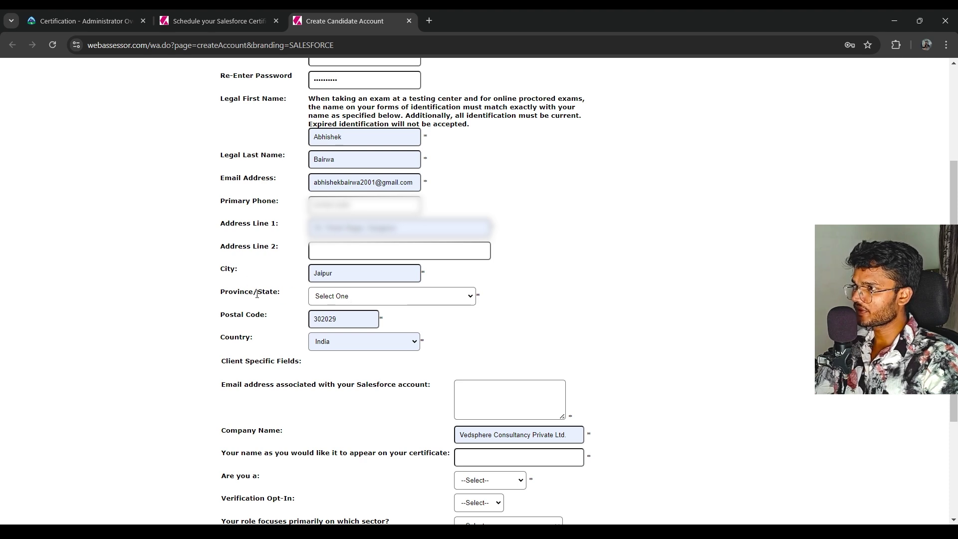
pyautogui.click(322, 300)
pyautogui.scroll(-1, 342, 282)
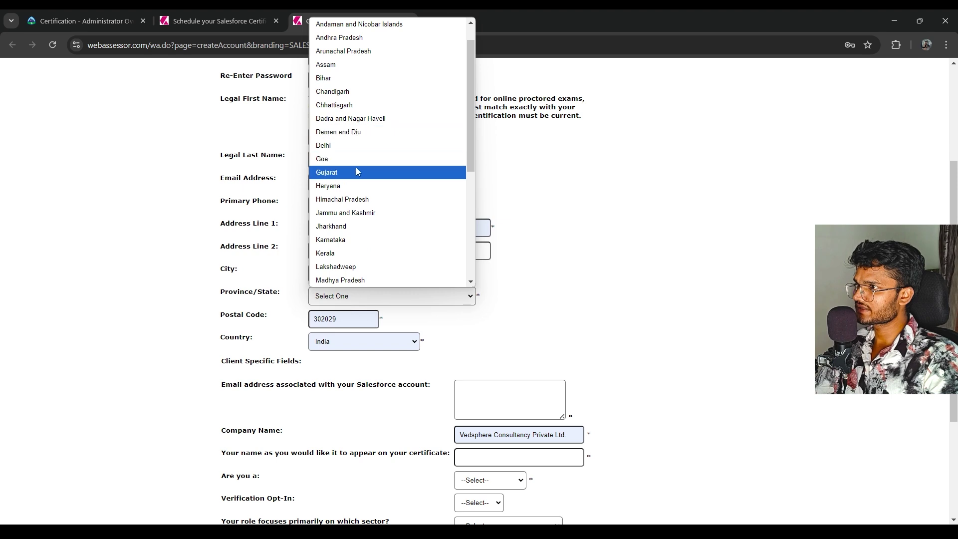
pyautogui.scroll(-3, 357, 172)
pyautogui.click(355, 184)
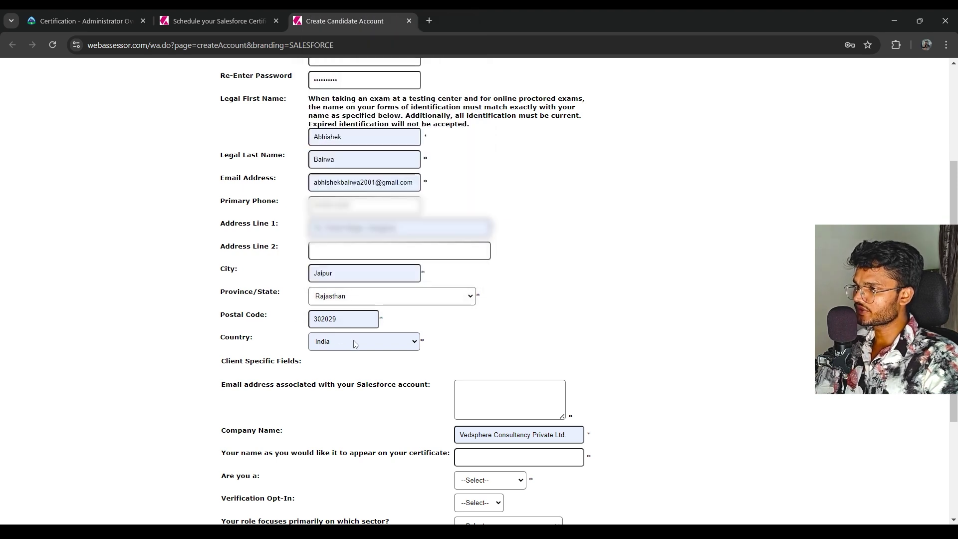
# Paste the Salesforce account e-mail into its question box
pyautogui.scroll(-2, 347, 356)
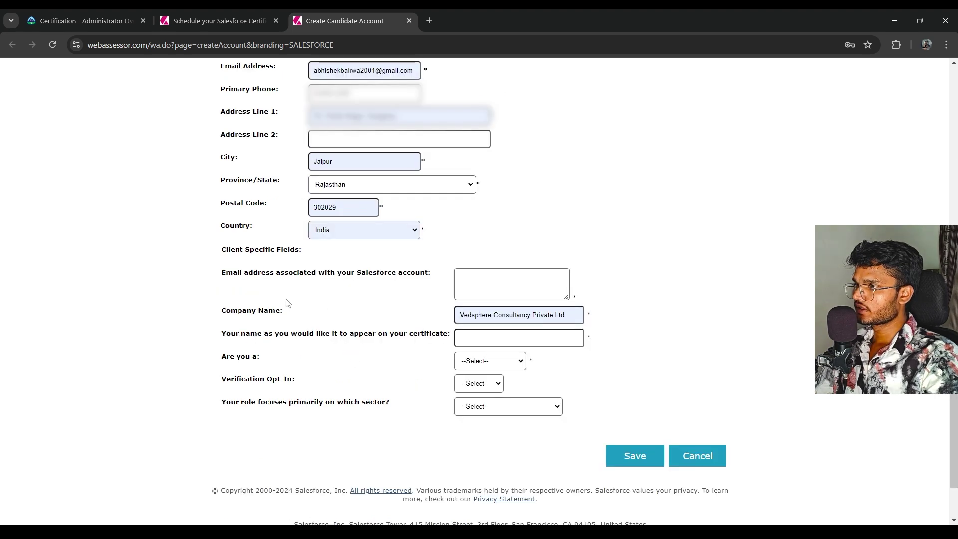
pyautogui.moveTo(222, 275); pyautogui.dragTo(433, 293)
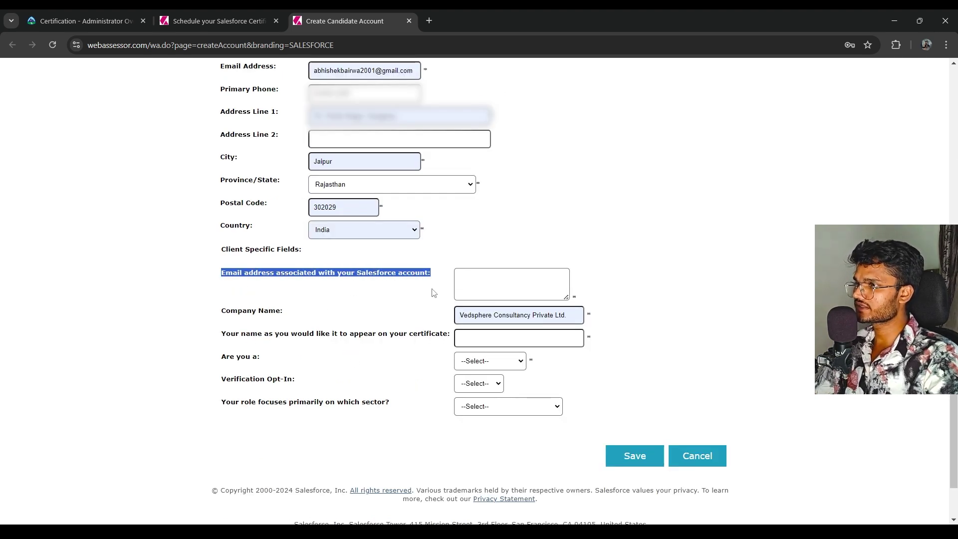
pyautogui.click(485, 278)
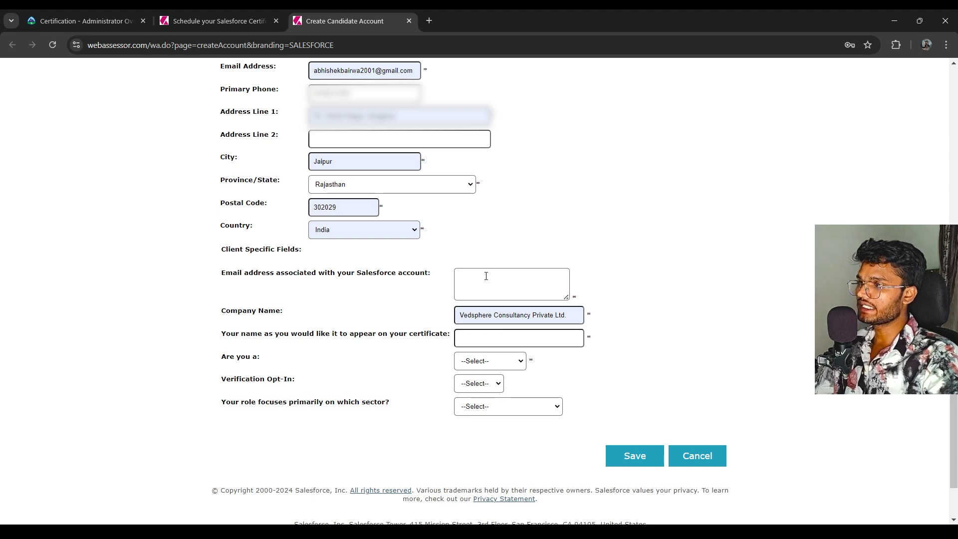
pyautogui.hotkey('ctrl', 'v')
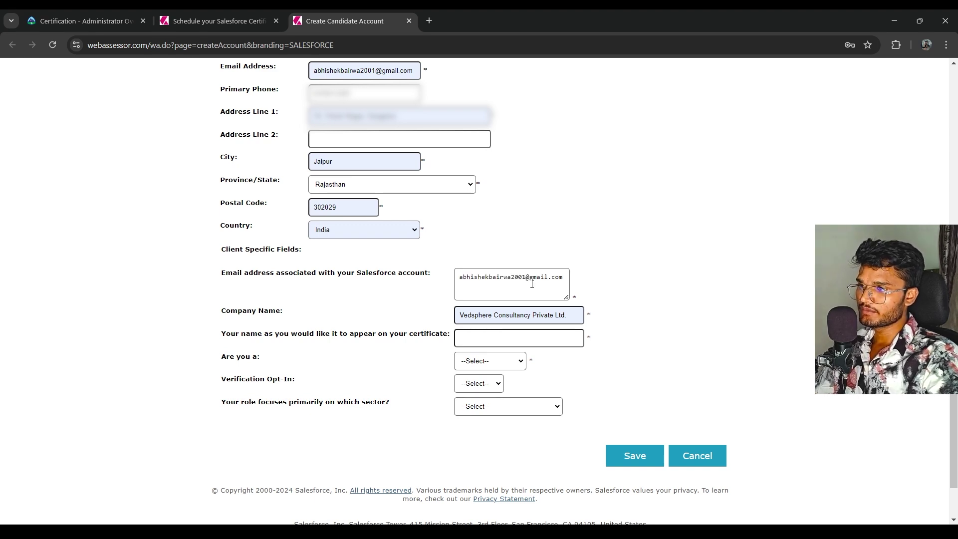
pyautogui.moveTo(565, 277); pyautogui.dragTo(456, 273)
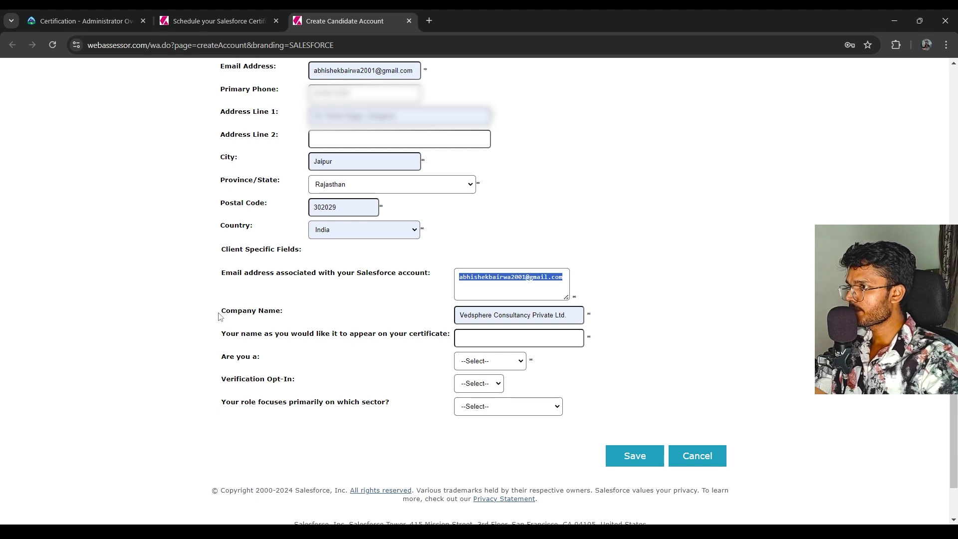
# Enter the candidate's name as it should appear on the certificate
pyautogui.moveTo(220, 316); pyautogui.dragTo(372, 314)
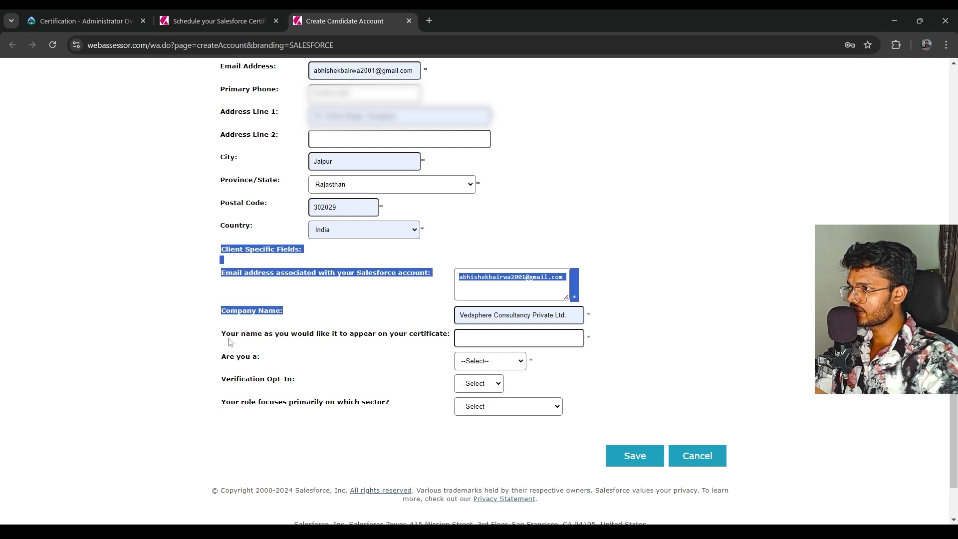
pyautogui.moveTo(222, 335); pyautogui.dragTo(421, 339)
pyautogui.click(473, 341)
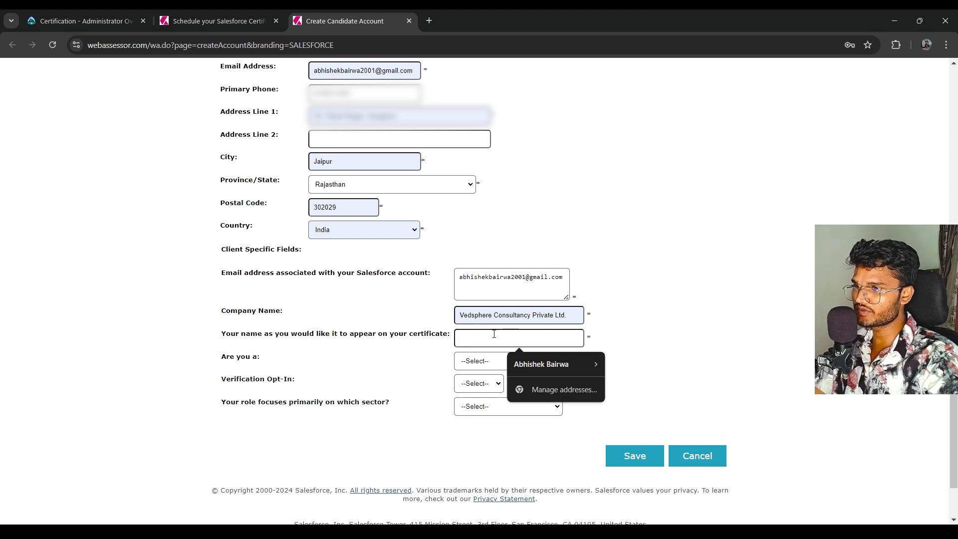
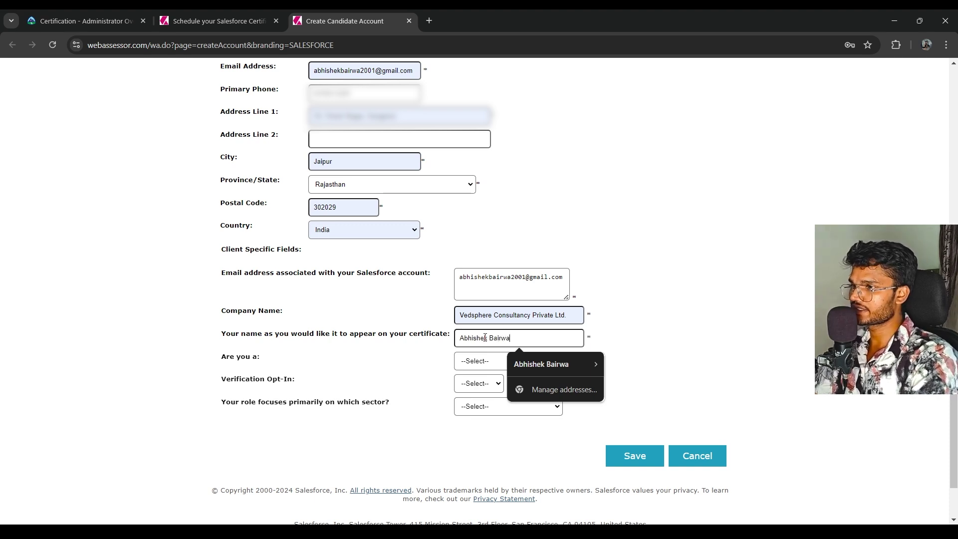
pyautogui.click(660, 303)
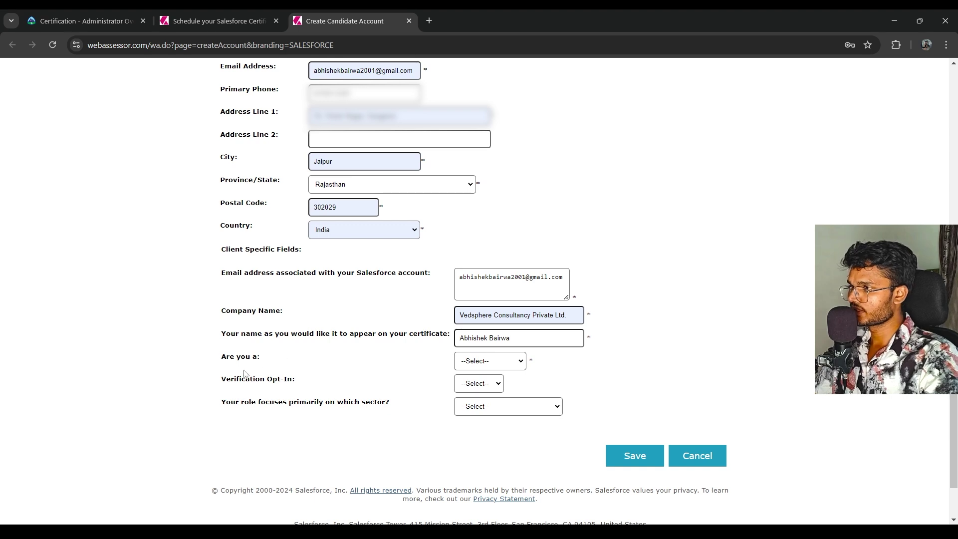
# Set Are you a to SFDC Employee, Verification Opt-In to Yes, and sector to Private
pyautogui.click(477, 363)
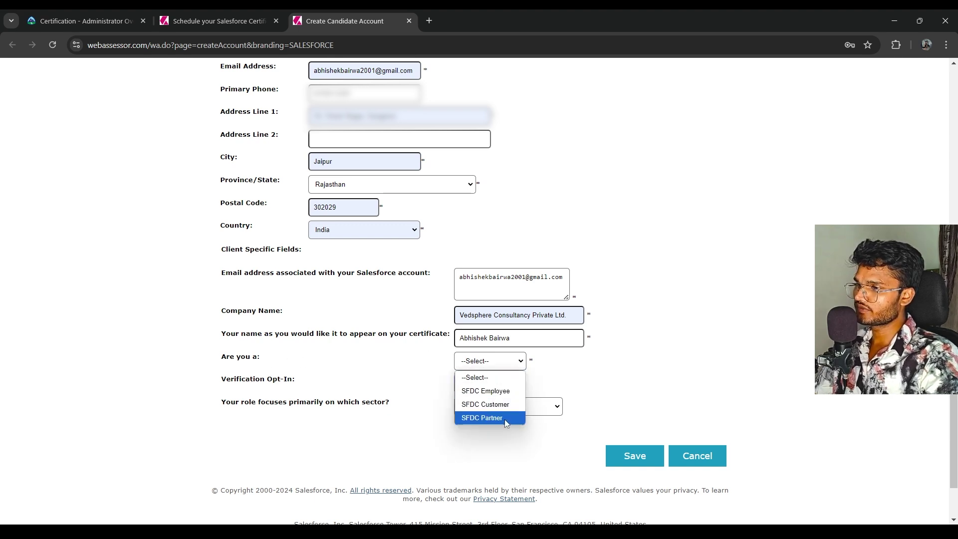
pyautogui.click(692, 330)
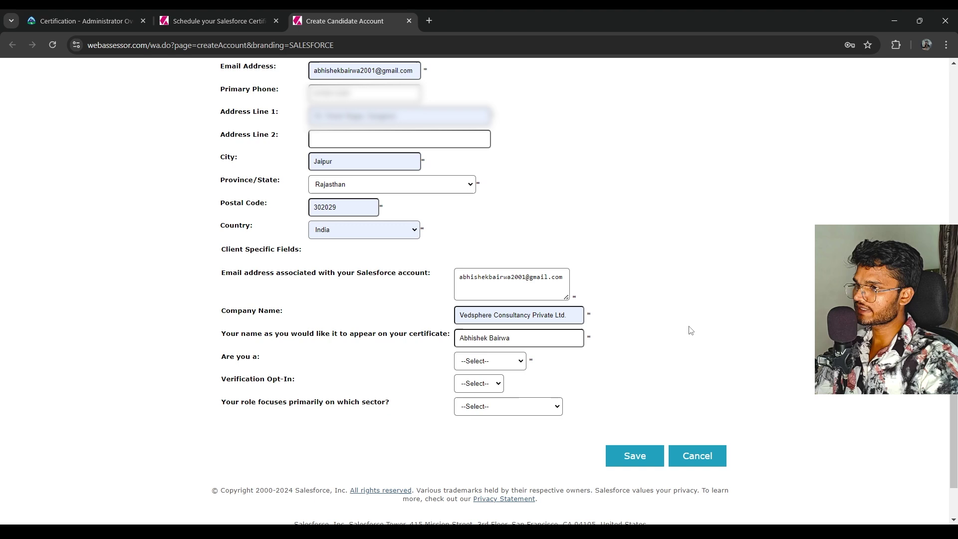
pyautogui.click(490, 367)
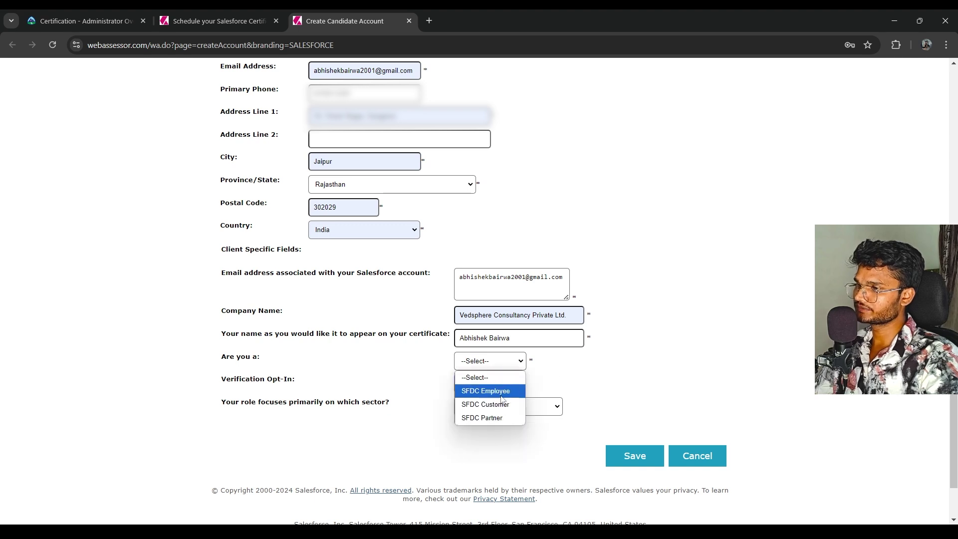
pyautogui.click(501, 392)
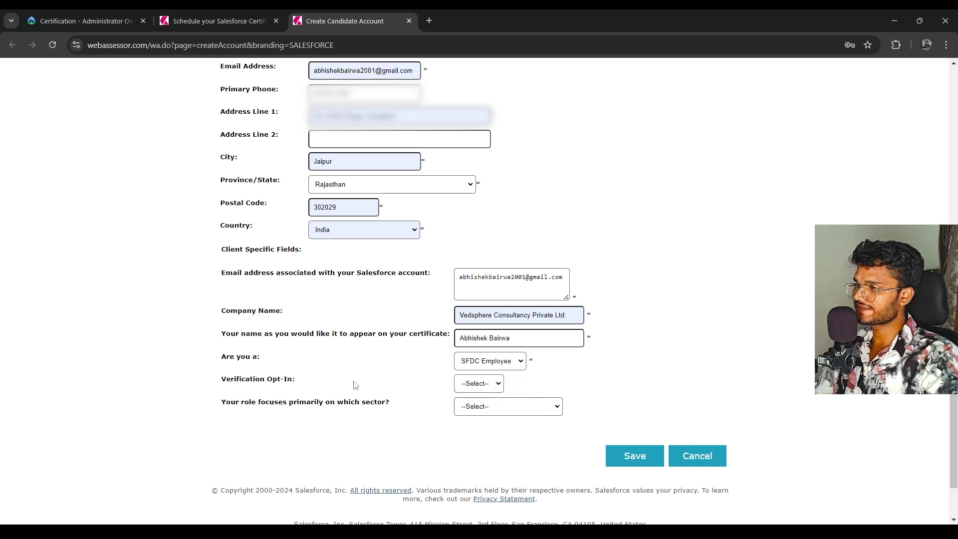
pyautogui.moveTo(222, 380); pyautogui.dragTo(317, 381)
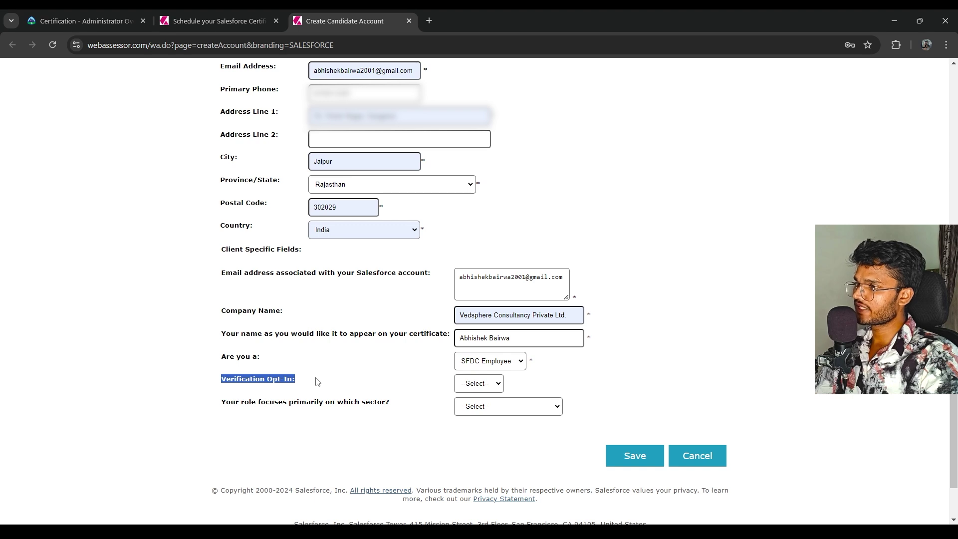
pyautogui.click(496, 383)
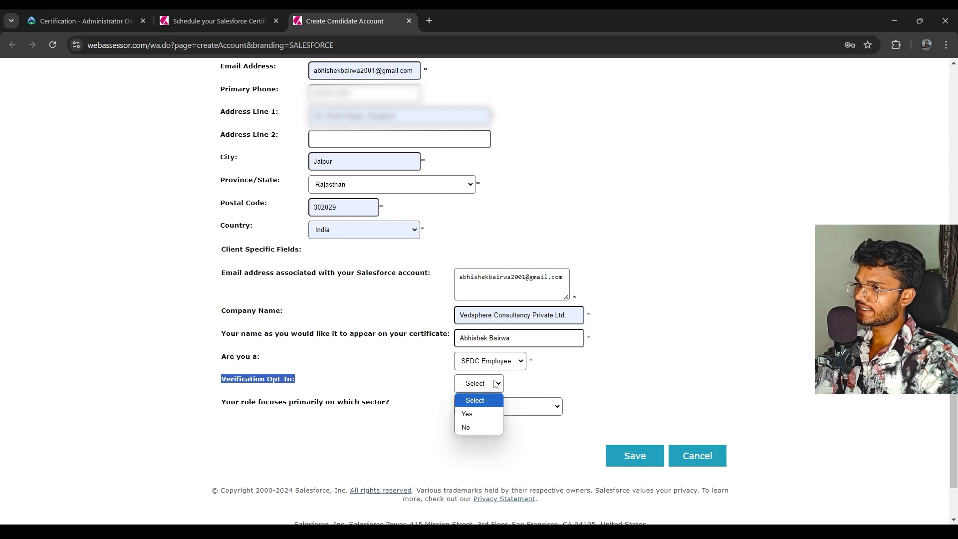
pyautogui.click(483, 421)
pyautogui.moveTo(233, 379); pyautogui.dragTo(332, 408)
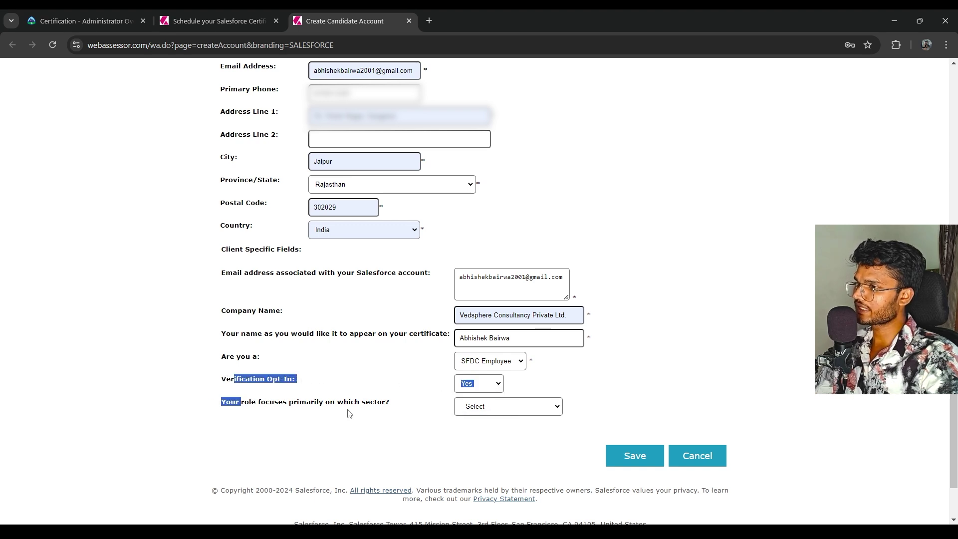
pyautogui.click(457, 408)
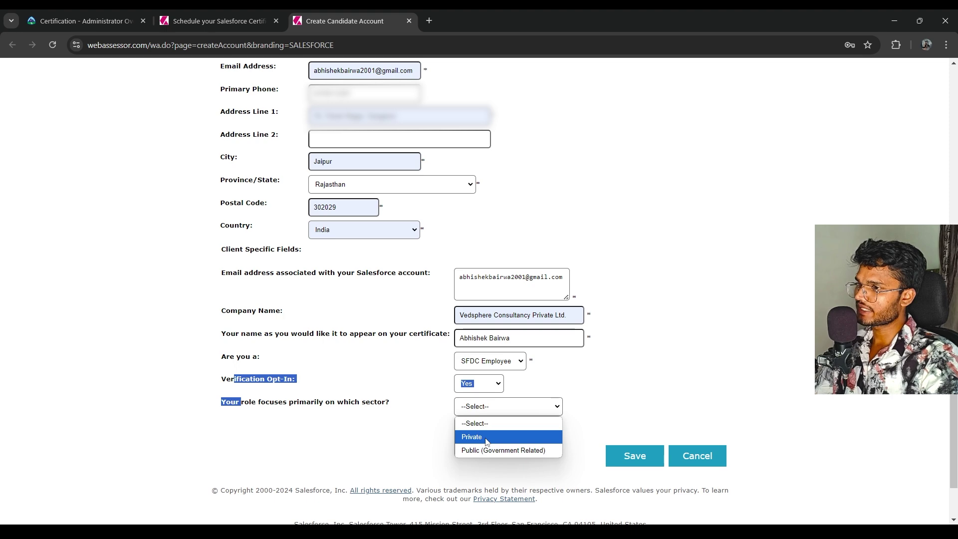
pyautogui.click(484, 437)
pyautogui.click(483, 443)
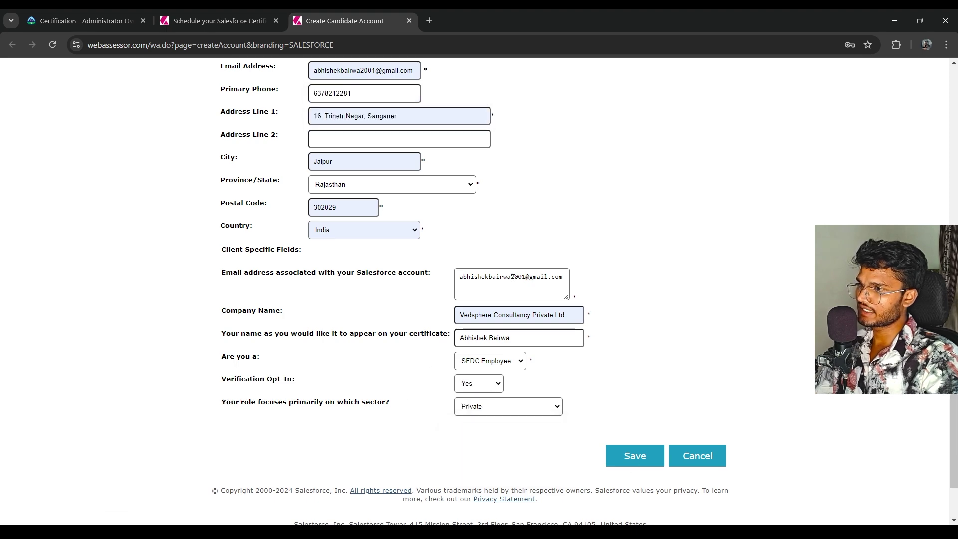
# Recheck the sector stays Private and save the candidate account form
pyautogui.scroll(2, 510, 281)
pyautogui.scroll(-3, 511, 282)
pyautogui.scroll(6, 524, 274)
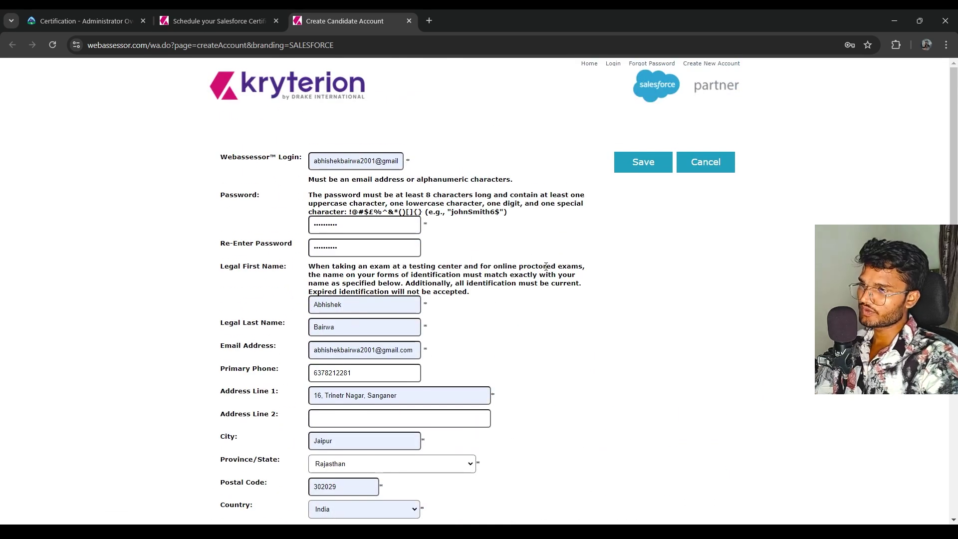
pyautogui.scroll(-4, 546, 268)
pyautogui.scroll(-3, 546, 268)
pyautogui.click(494, 358)
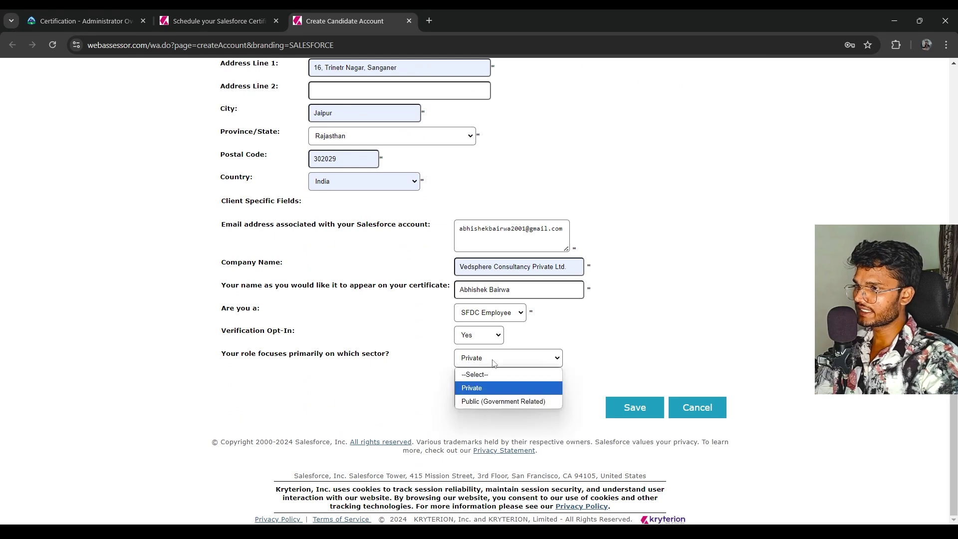
pyautogui.click(621, 368)
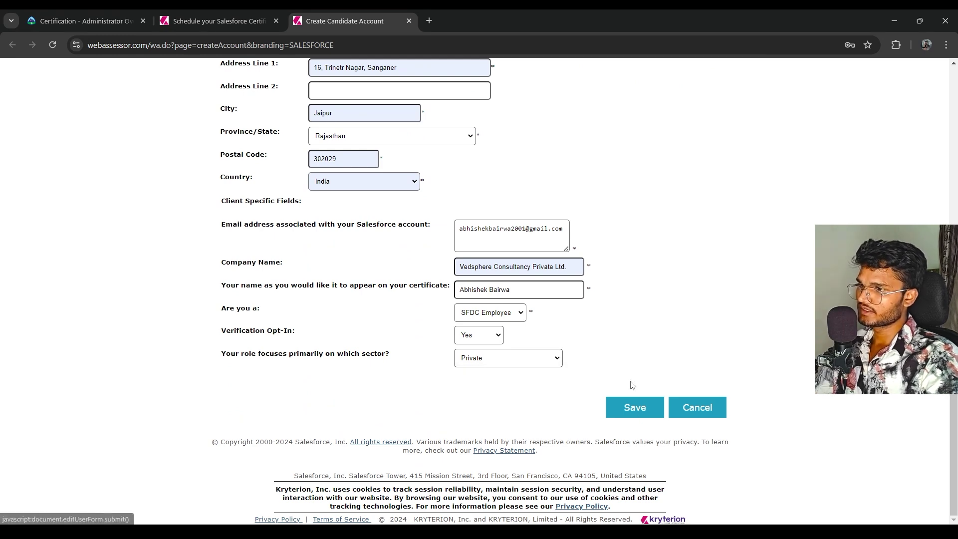
pyautogui.scroll(4, 631, 357)
pyautogui.scroll(-4, 627, 358)
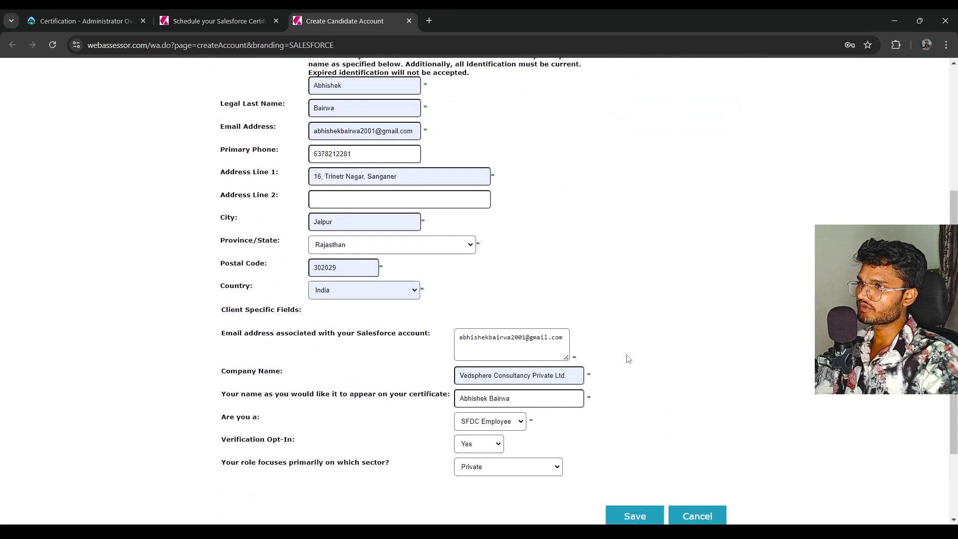
pyautogui.click(642, 414)
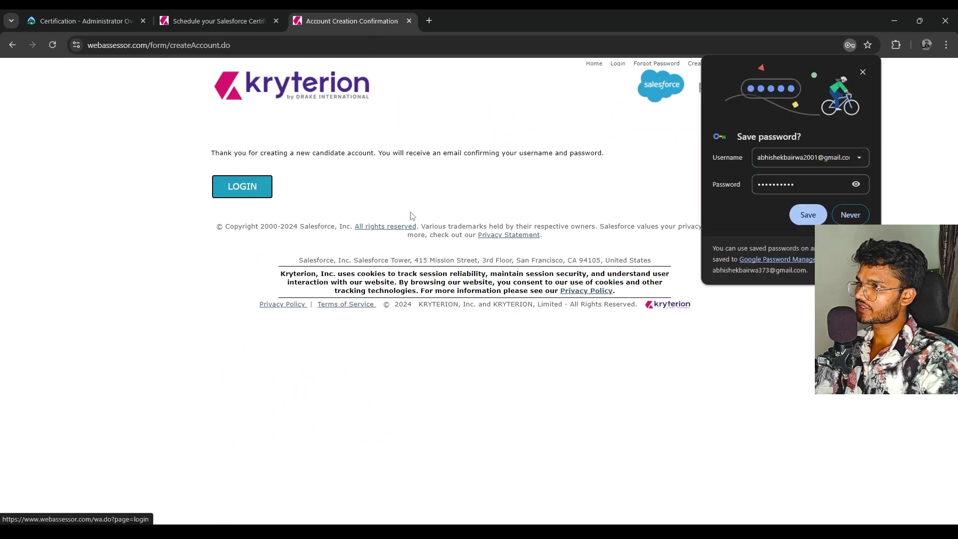
# Save the new account's password in Chrome and switch to another window
pyautogui.click(808, 214)
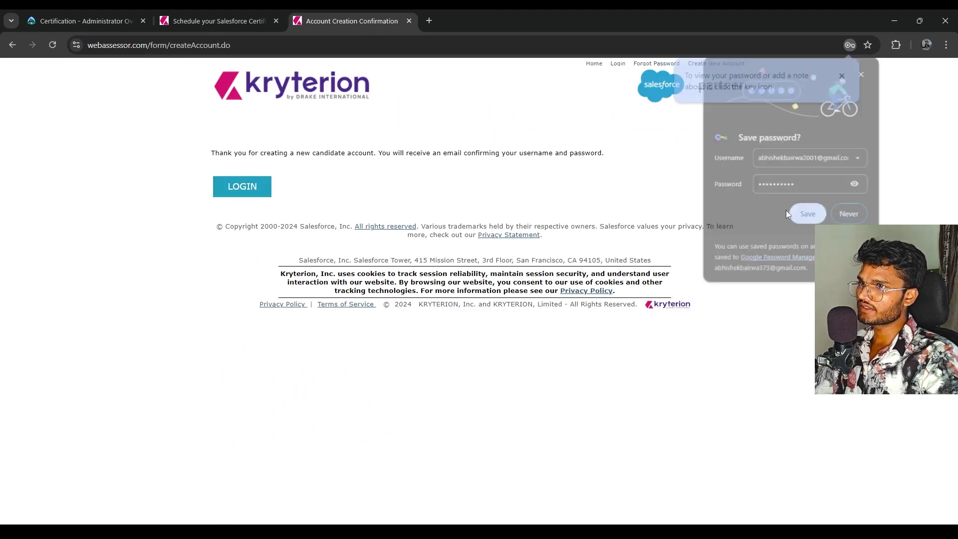
pyautogui.moveTo(391, 153); pyautogui.dragTo(608, 157)
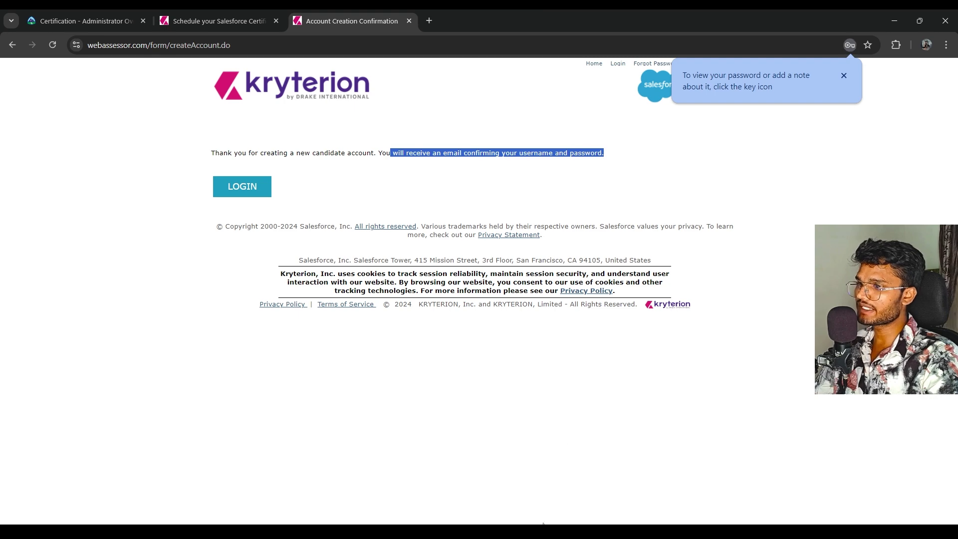
pyautogui.hotkey('alt', 'Tab')
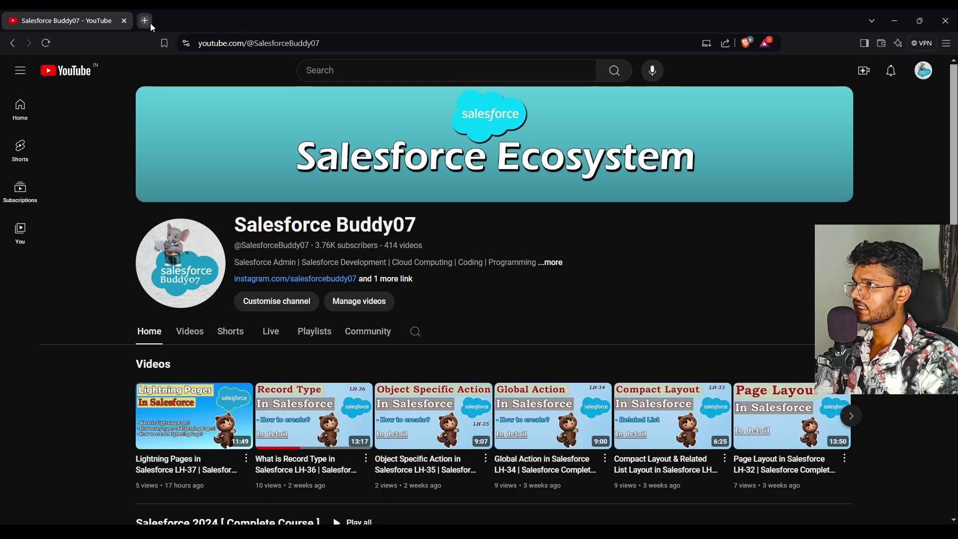
# Open the 'Welcome to Salesforce Certification!' email in Gmail and read its login details
pyautogui.click(151, 21)
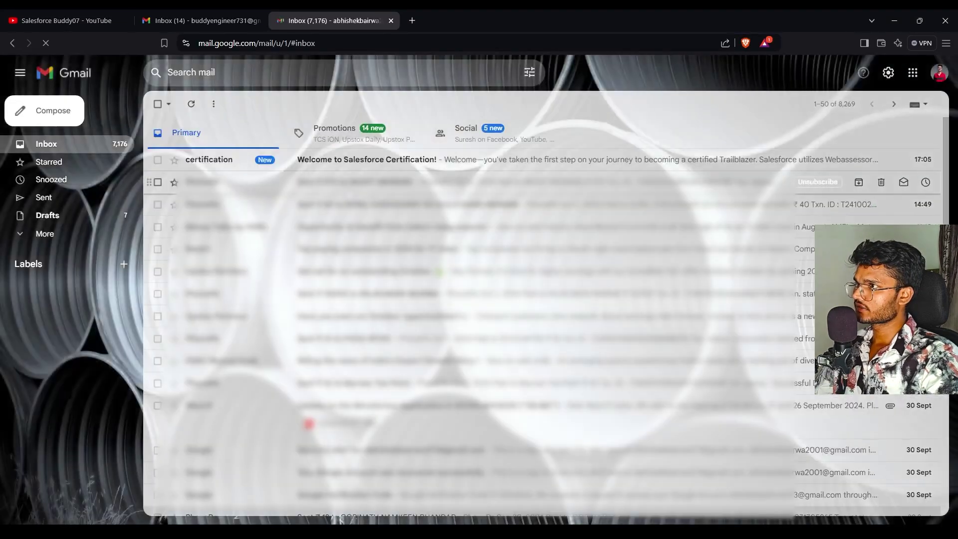
pyautogui.click(368, 170)
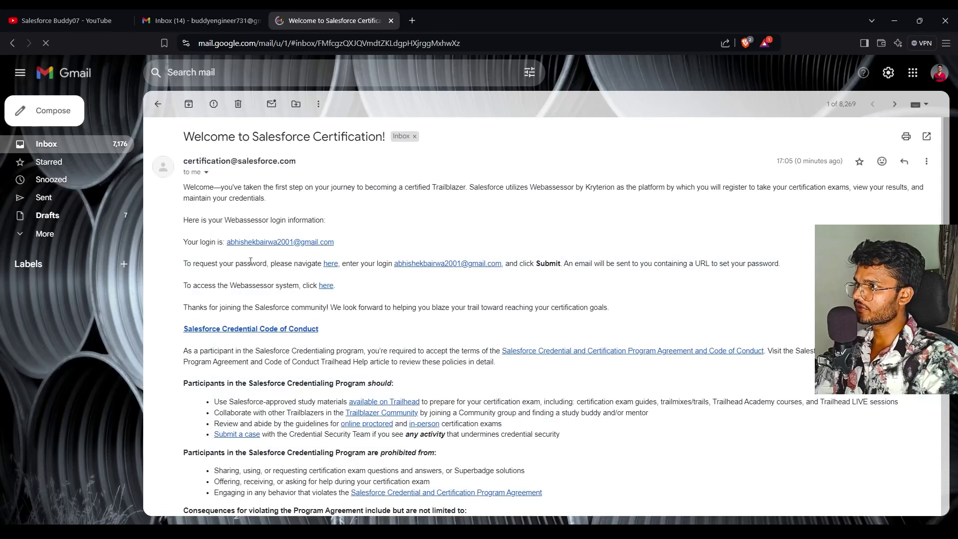
pyautogui.moveTo(184, 141); pyautogui.dragTo(408, 231)
pyautogui.click(408, 231)
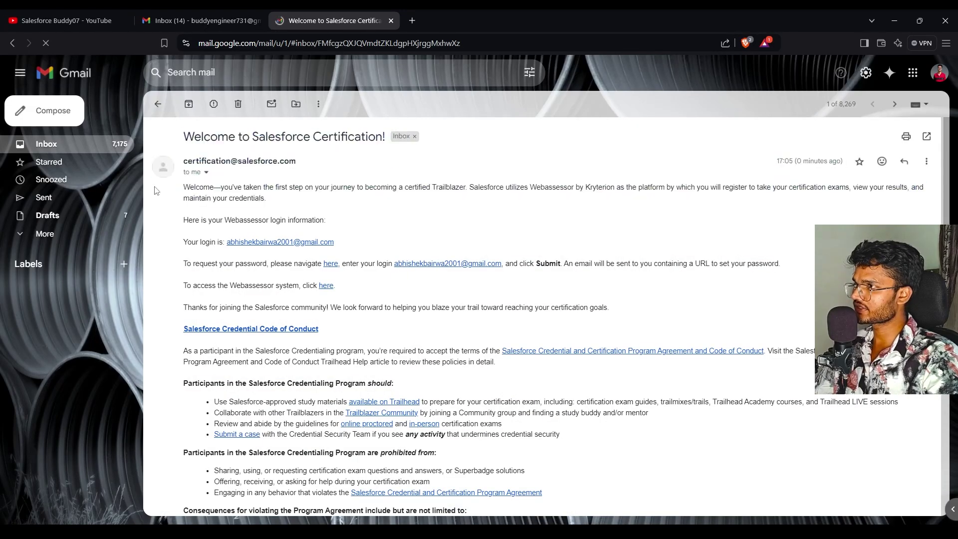
pyautogui.tripleClick(196, 186)
pyautogui.click(474, 221)
pyautogui.scroll(-1, 419, 309)
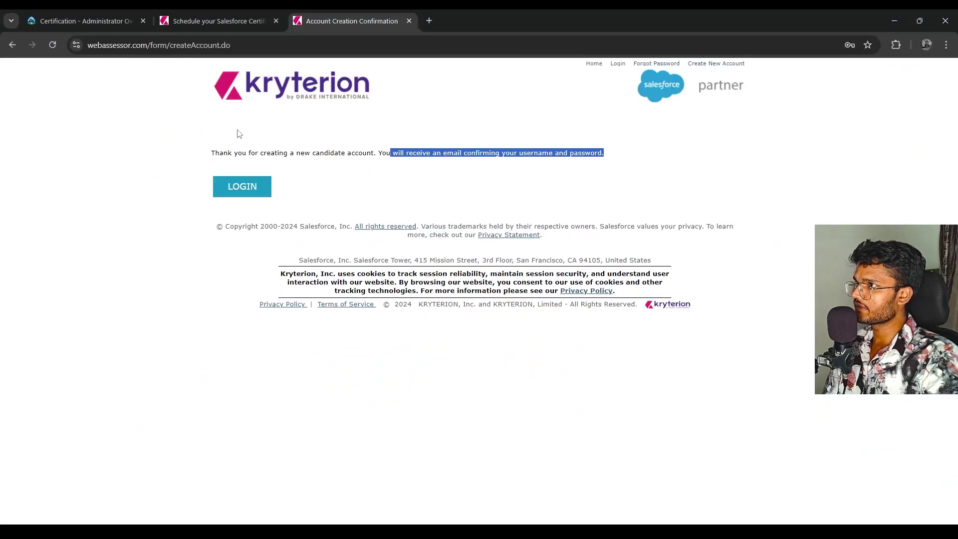
# Log in to Webassessor using the new account's saved credentials
pyautogui.click(258, 187)
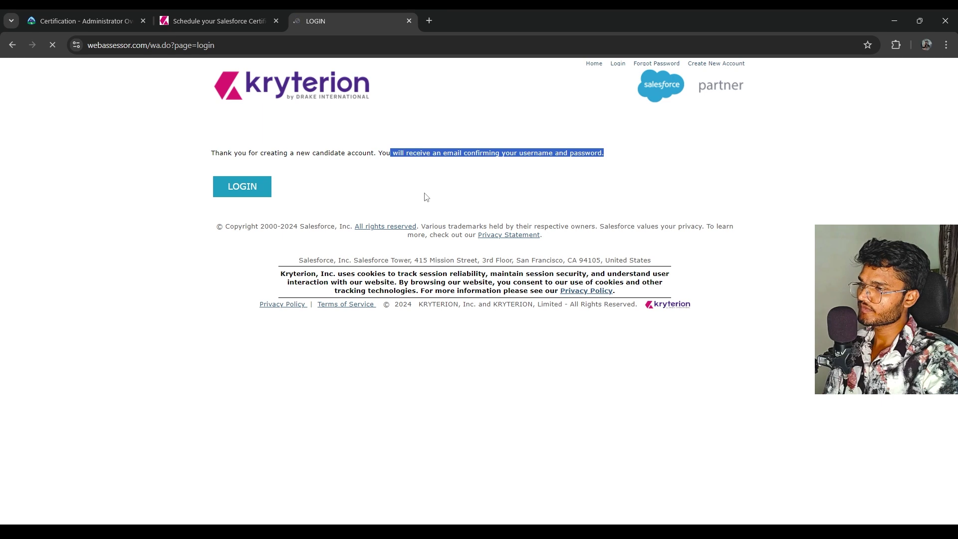
pyautogui.click(298, 156)
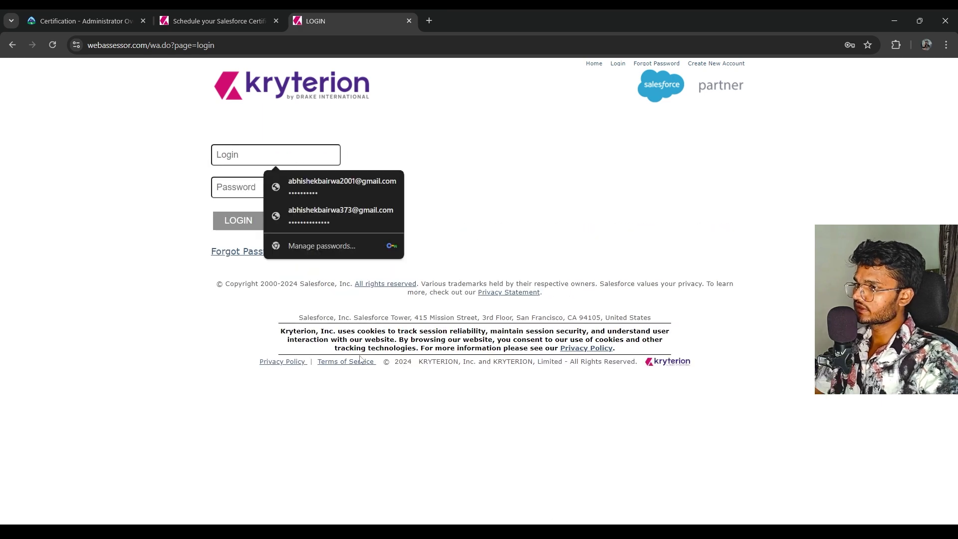
pyautogui.click(357, 193)
pyautogui.click(239, 220)
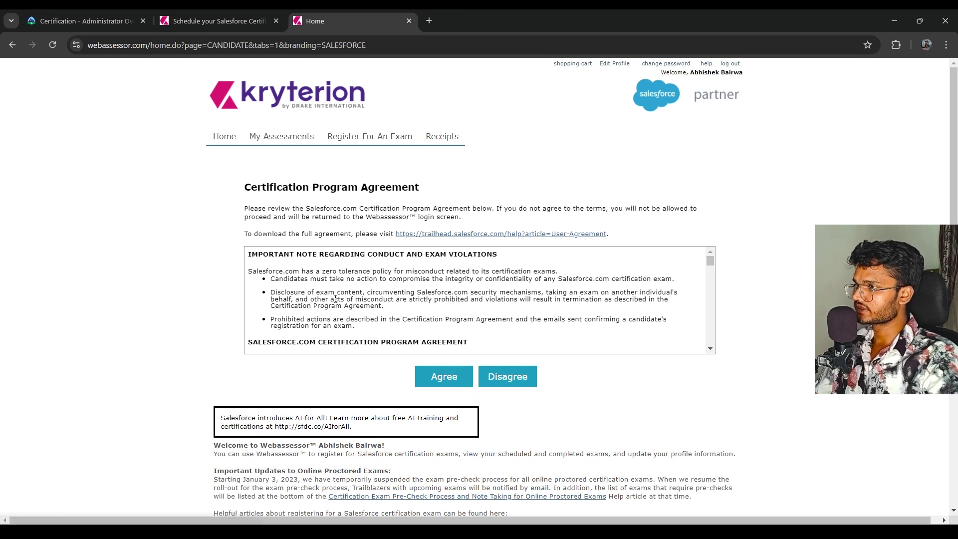
# Read through and agree to the Certification Program Agreement
pyautogui.moveTo(240, 191); pyautogui.dragTo(669, 321)
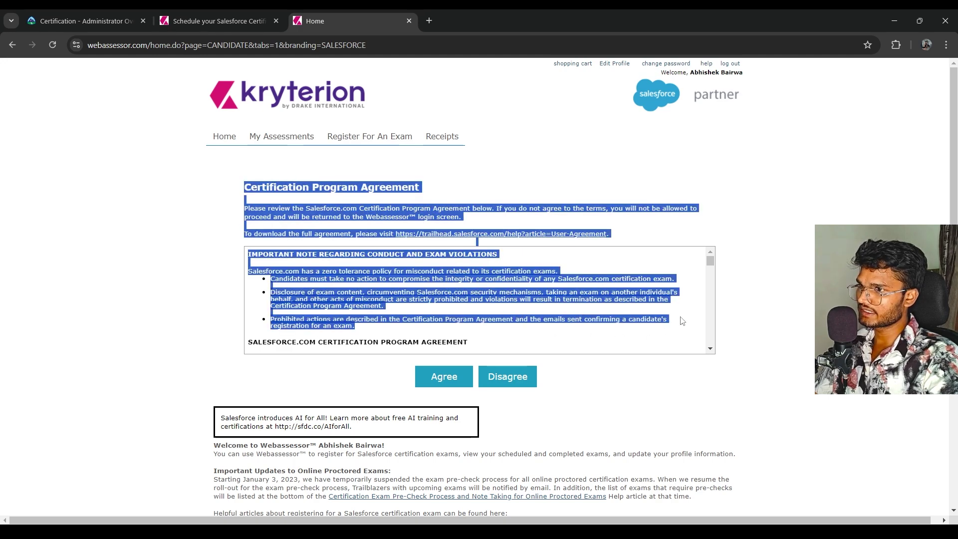
pyautogui.scroll(-10, 599, 309)
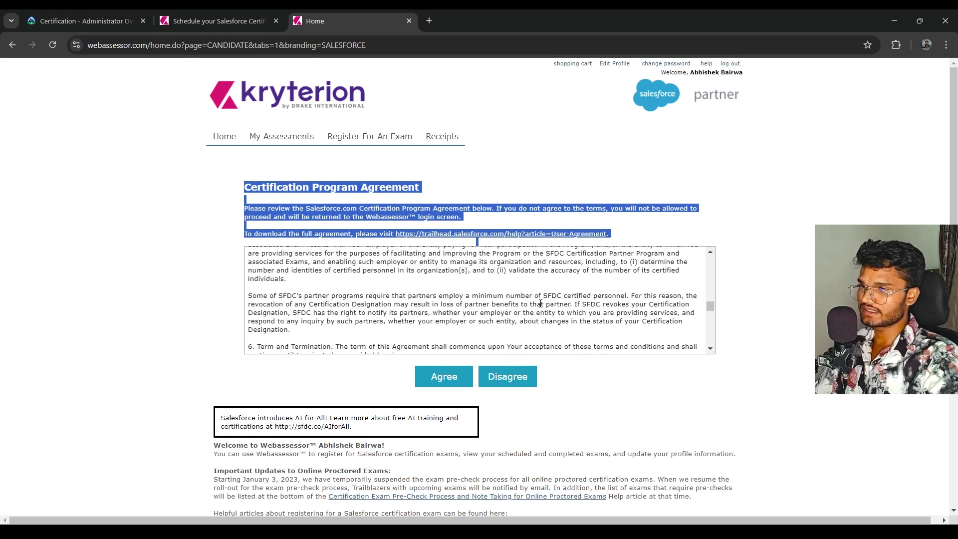
pyautogui.scroll(-5, 541, 304)
pyautogui.scroll(-3, 421, 364)
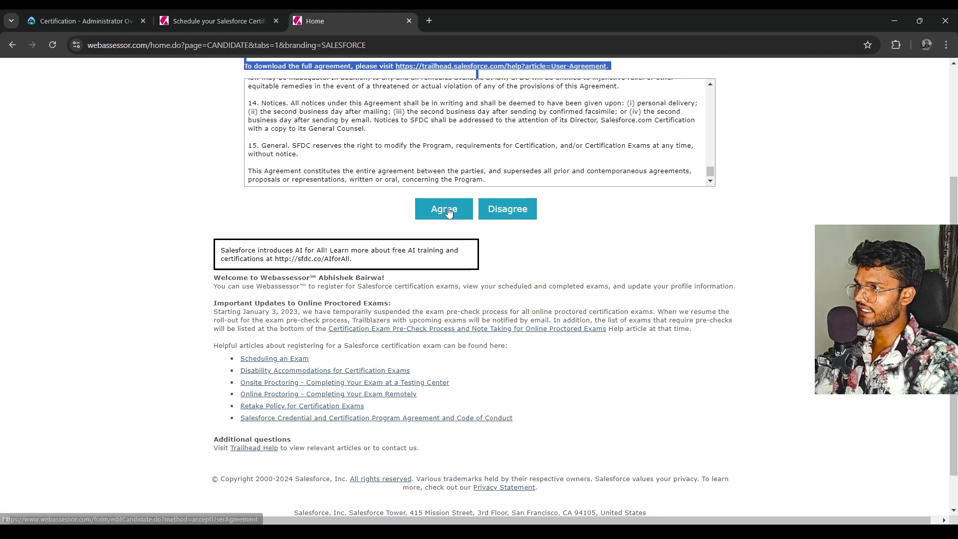
pyautogui.click(447, 210)
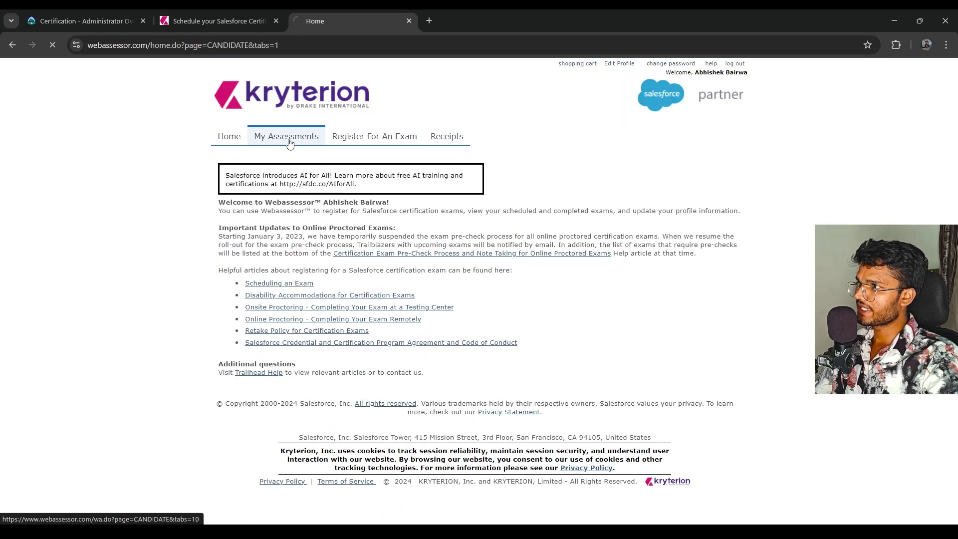
# Confirm My Assessments lists no exams, then go to Register For An Exam
pyautogui.click(289, 144)
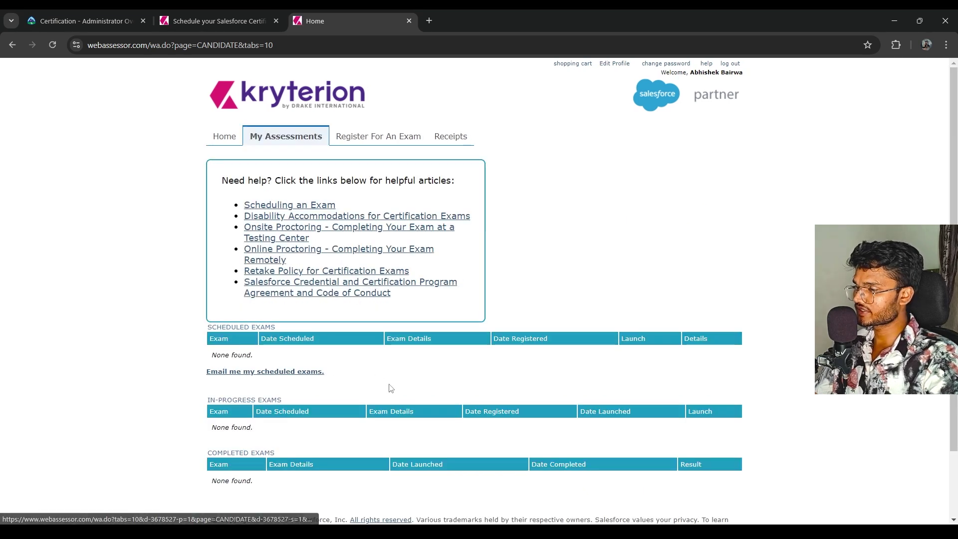
pyautogui.click(226, 135)
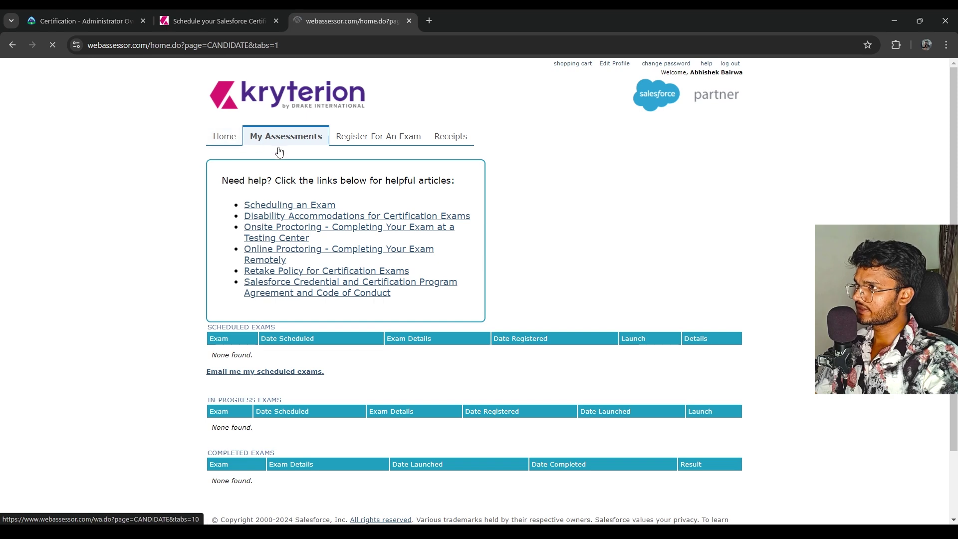
pyautogui.click(363, 141)
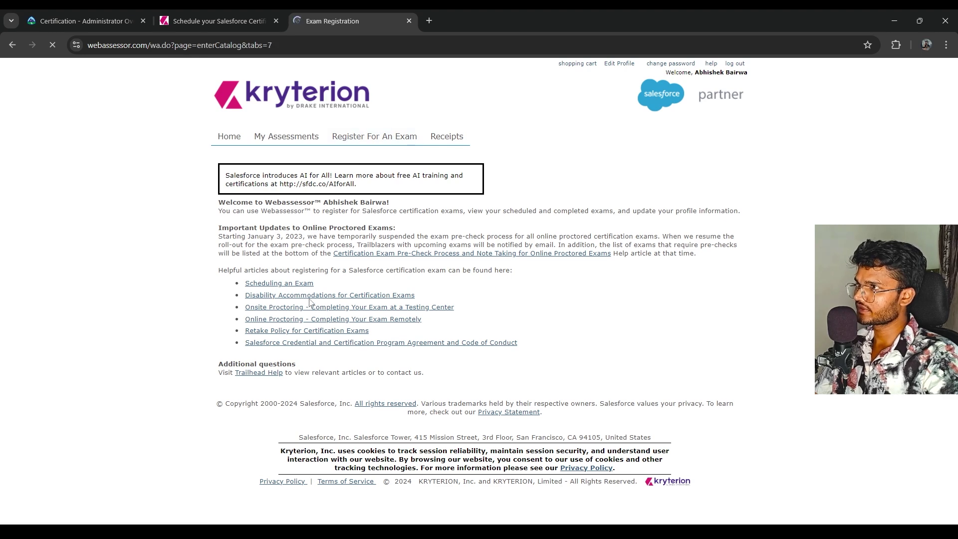
# Expand Associate Exams and show options for Certified Associate (USD 75.00) and AI Associate (FREE)
pyautogui.scroll(-2, 357, 364)
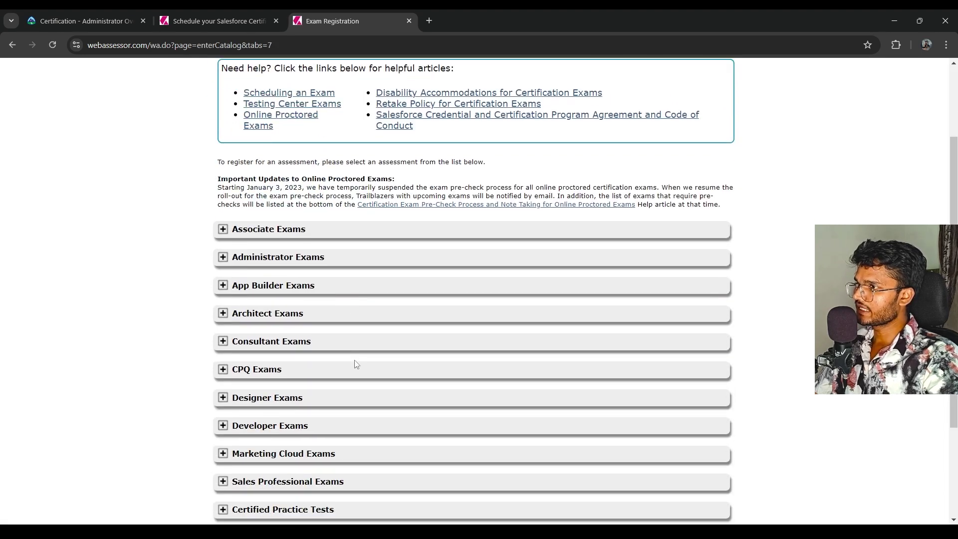
pyautogui.scroll(-3, 357, 364)
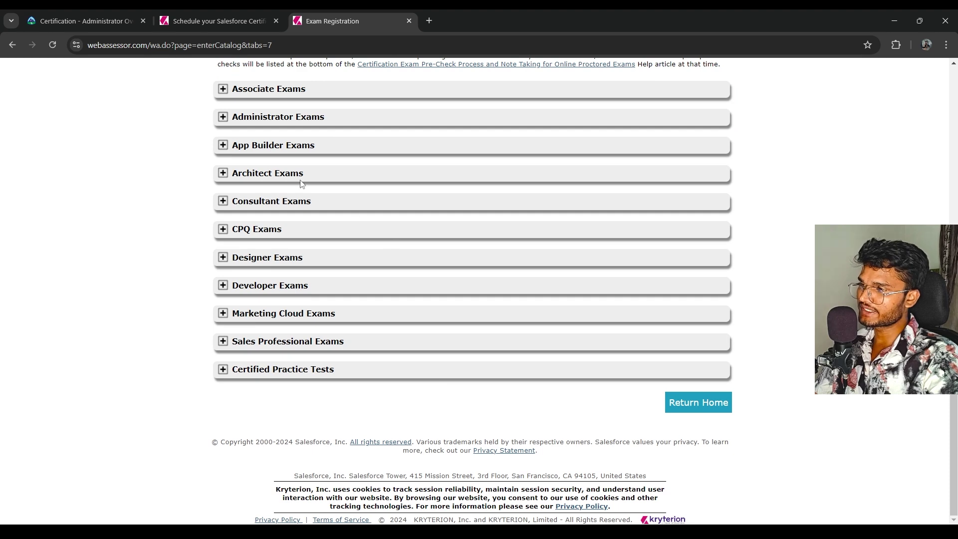
pyautogui.scroll(1, 302, 184)
pyautogui.click(296, 146)
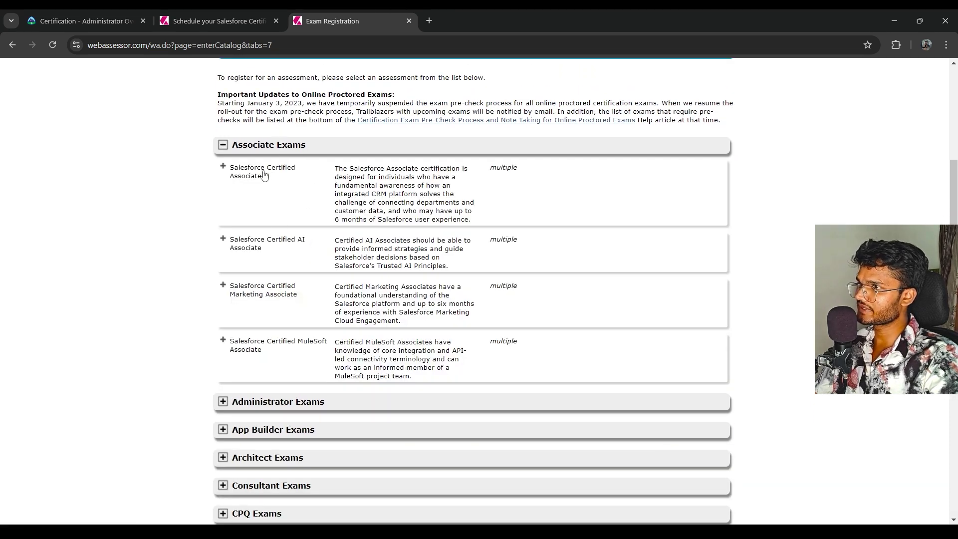
pyautogui.click(223, 168)
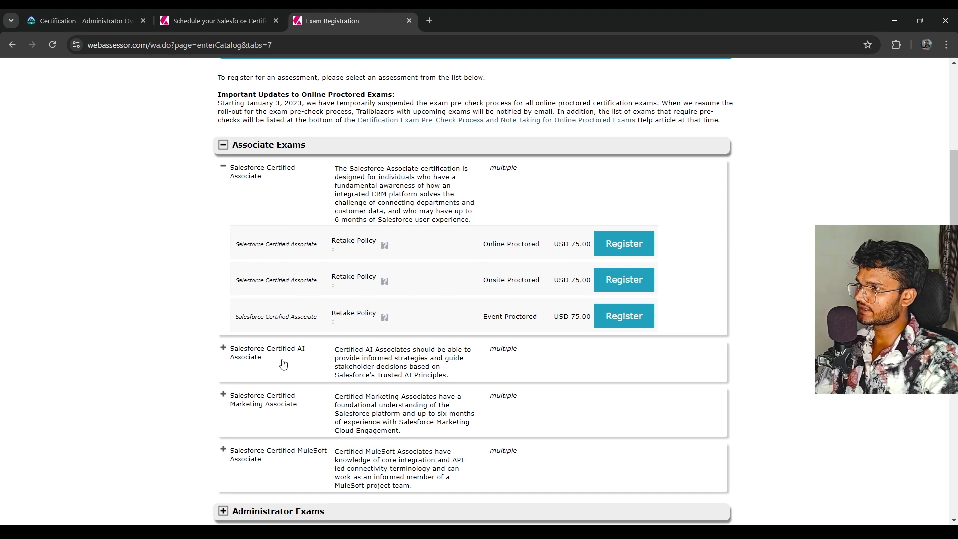
pyautogui.click(267, 357)
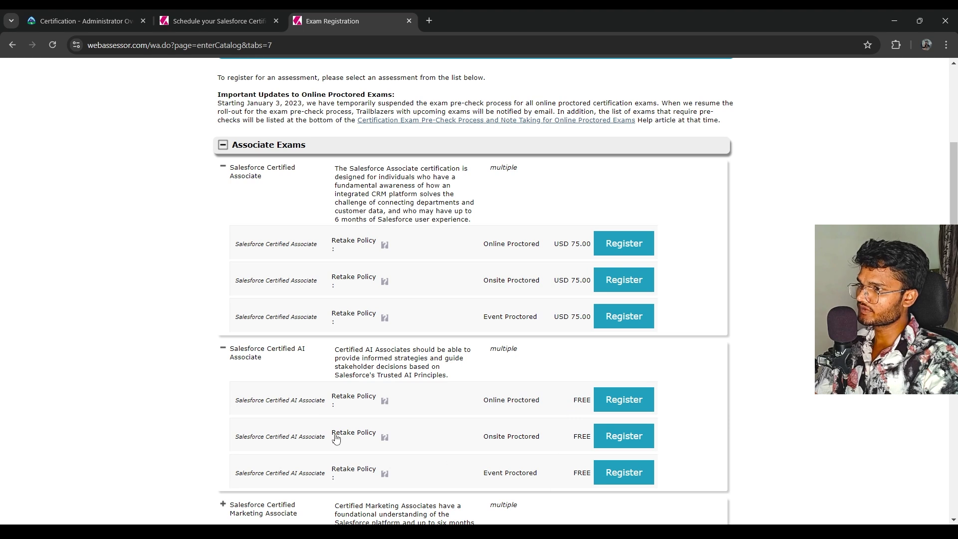
pyautogui.scroll(-2, 335, 438)
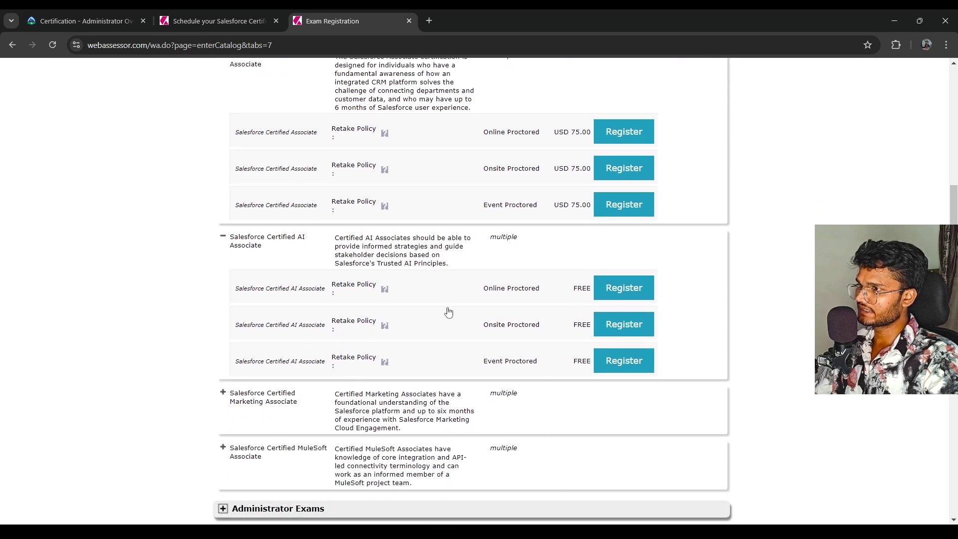
pyautogui.scroll(-1, 508, 328)
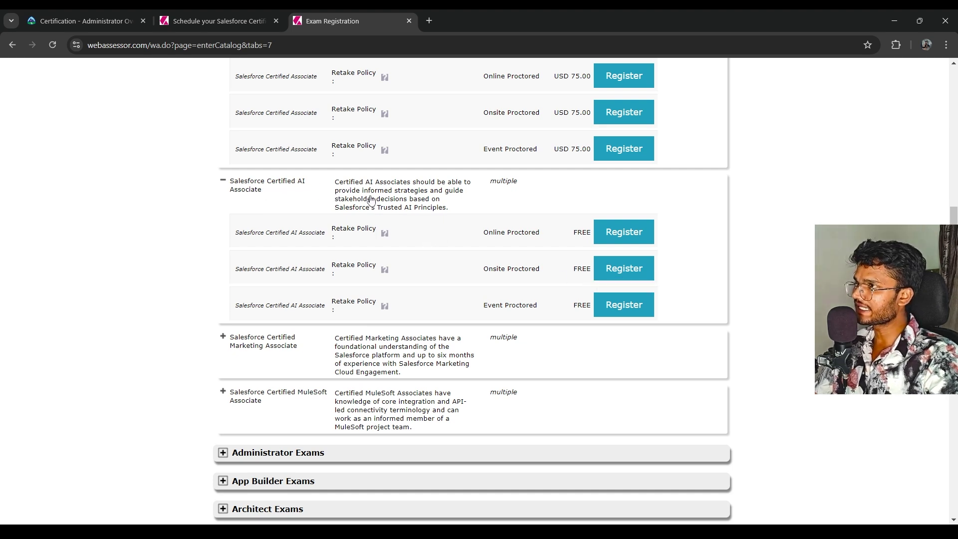
pyautogui.scroll(1, 494, 256)
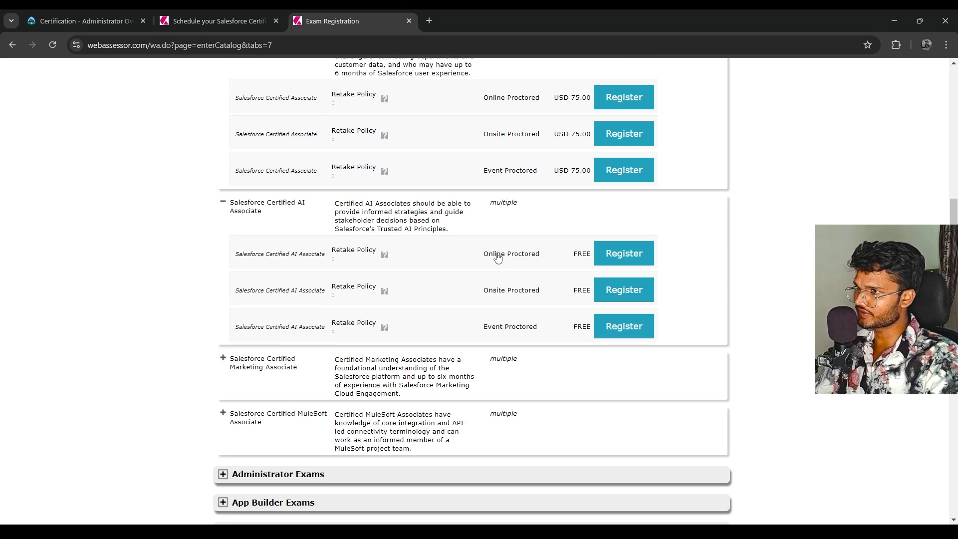
pyautogui.hotkey('ctrl', 'shift', 'Tab')
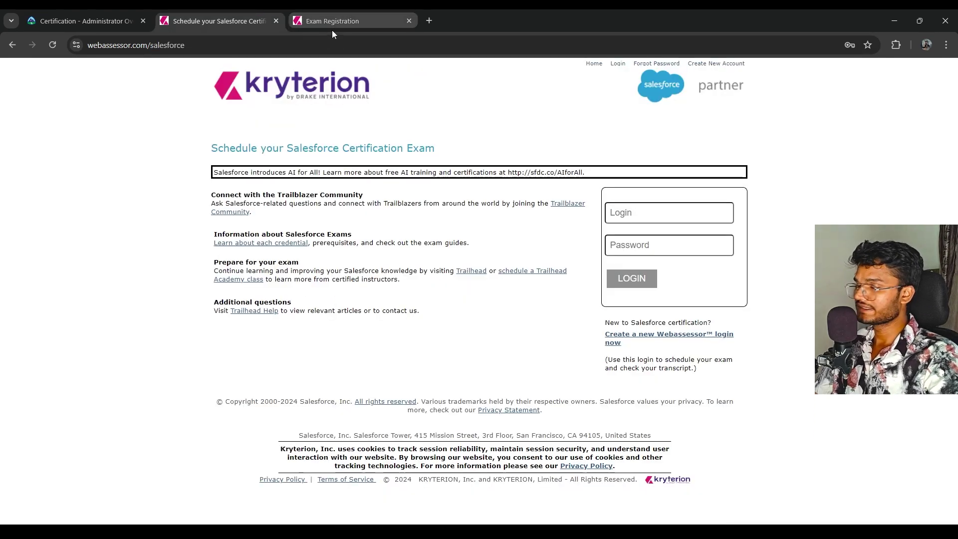
# Check the Trailhead Administrator credentials page, then show the Salesforce YouTube channel in Brave
pyautogui.click(323, 16)
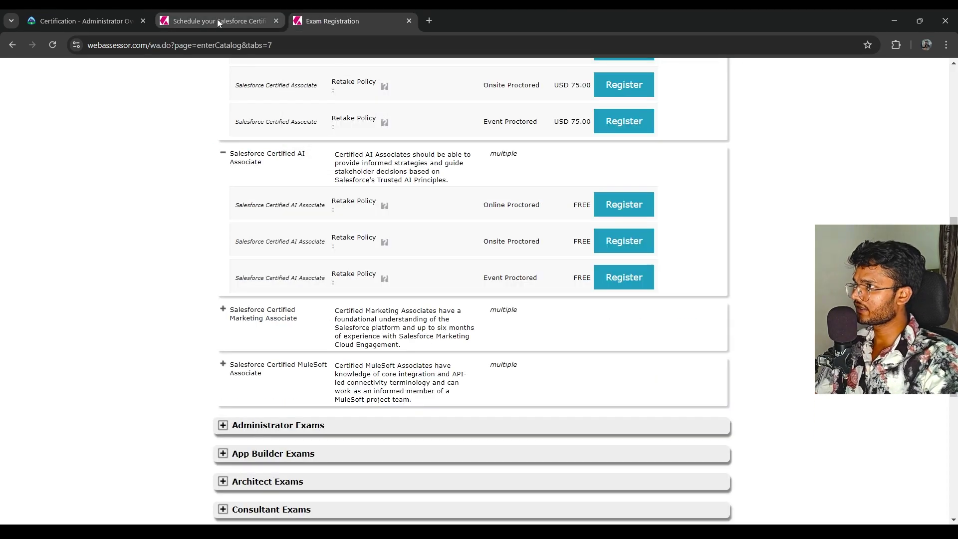
pyautogui.click(206, 19)
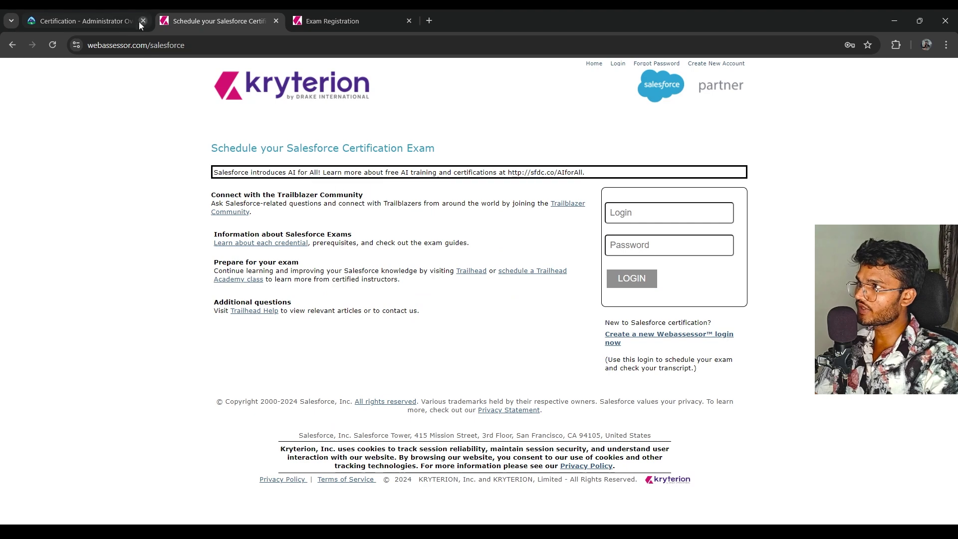
pyautogui.click(106, 15)
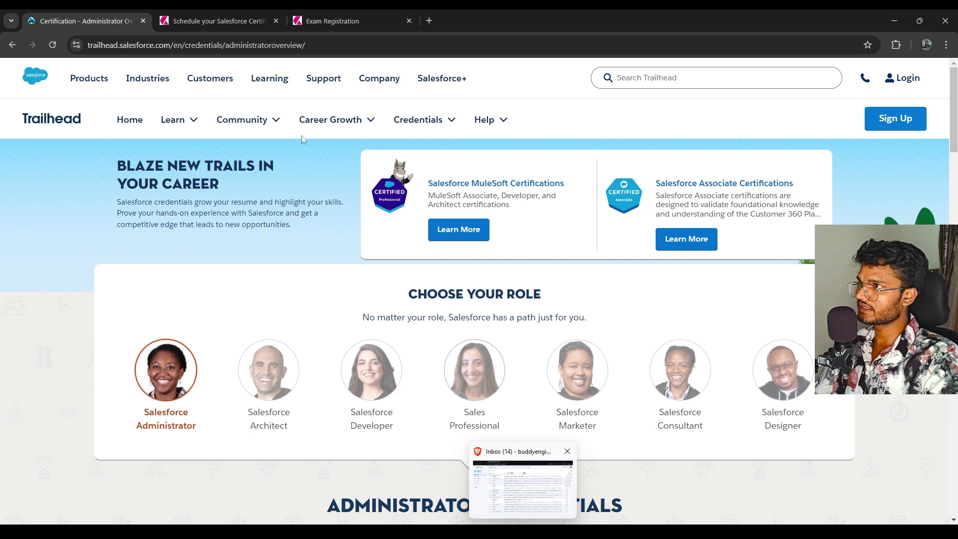
pyautogui.click(523, 532)
pyautogui.click(95, 19)
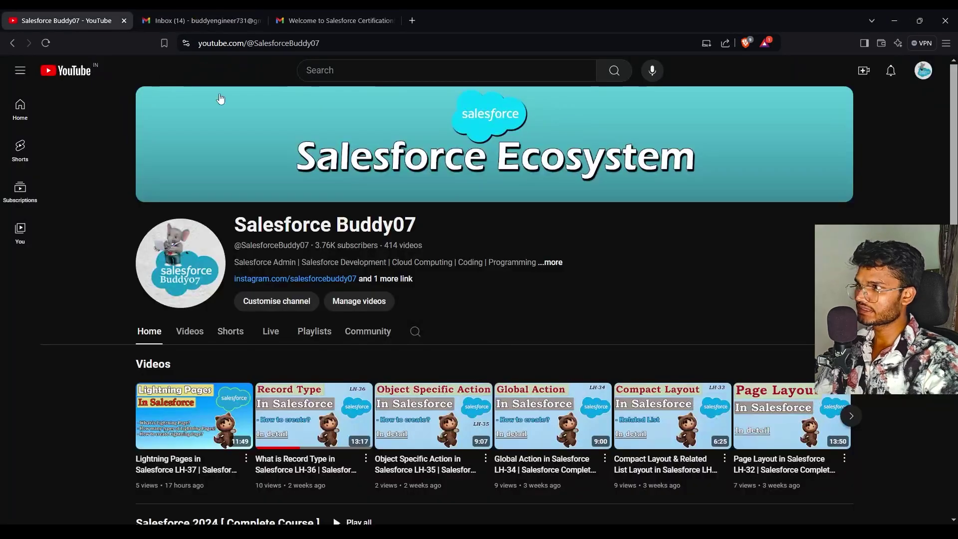